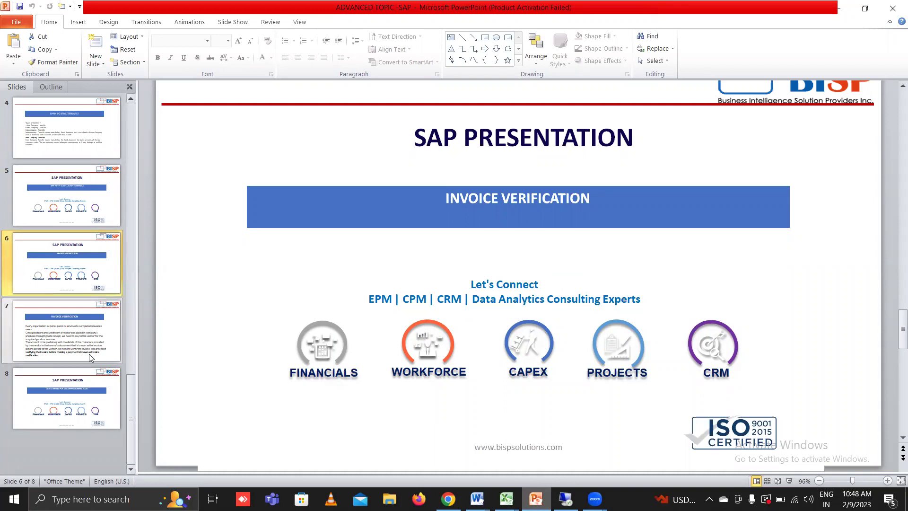
Show slide 7 on invoice verification in the PowerPoint presentation.
click(81, 338)
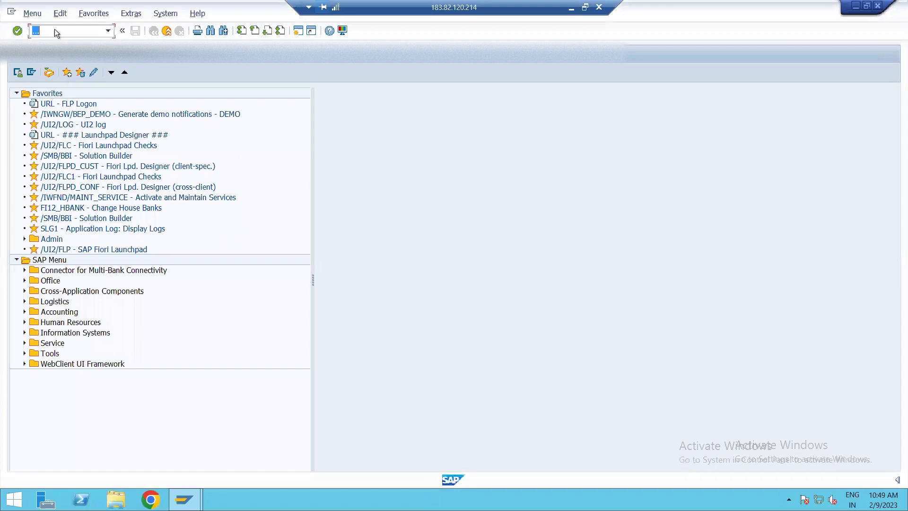
Start Create Purchase Order with transaction ME21N.
click(54, 30)
double_click(55, 30)
text(ME21N)
key(Return)
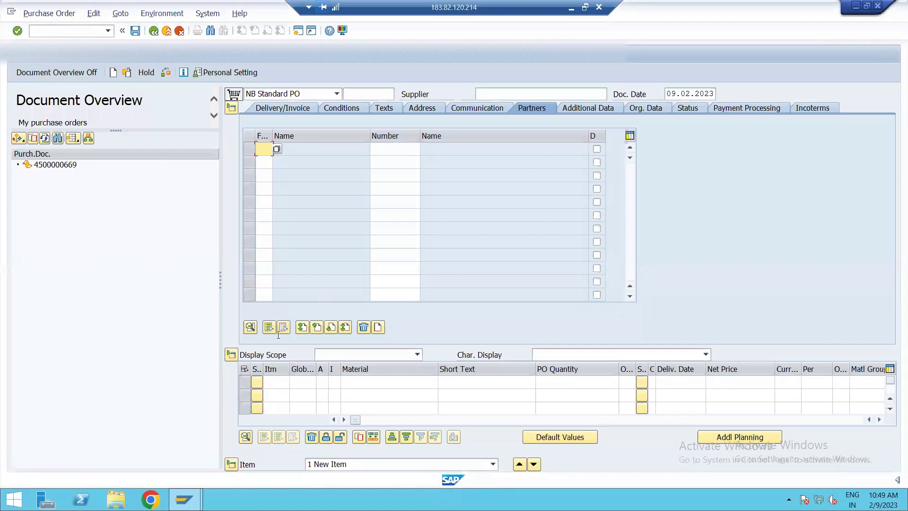
Choose supplier RAJ LTD through the supplier search restricted to company code 1010.
click(492, 95)
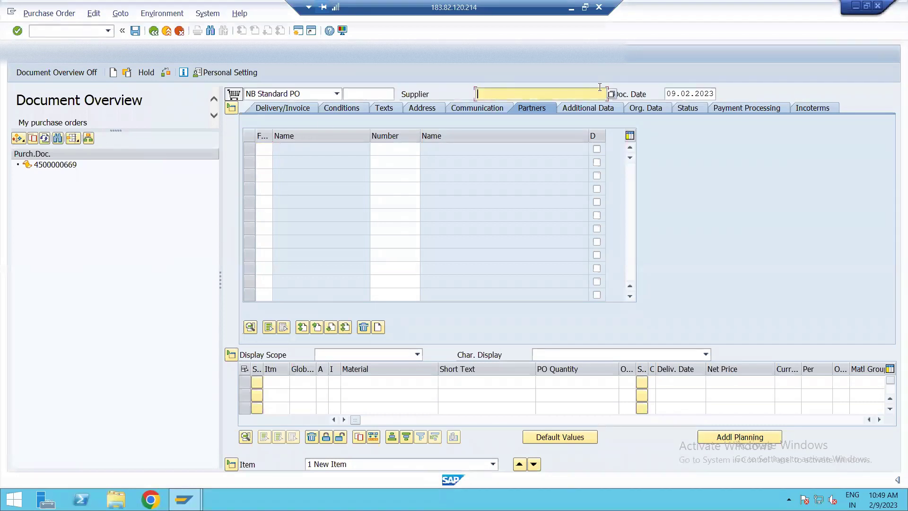
click(611, 91)
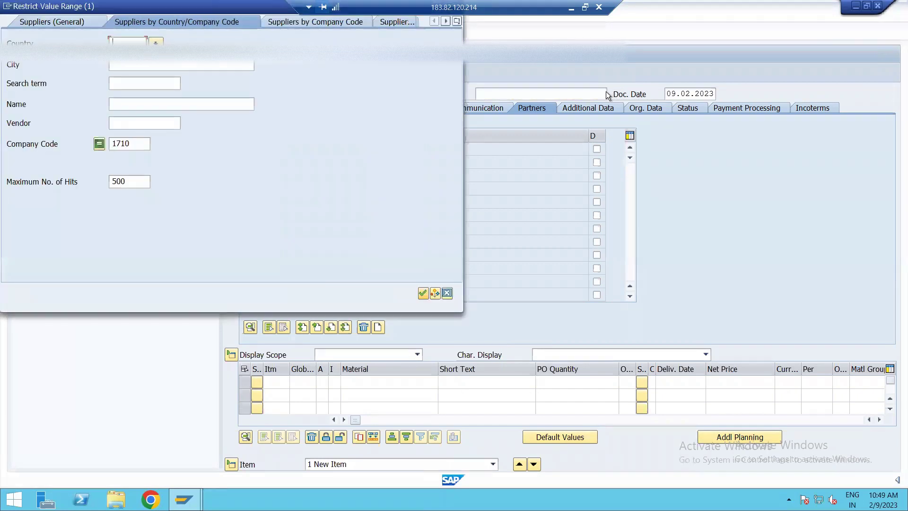
key(Return)
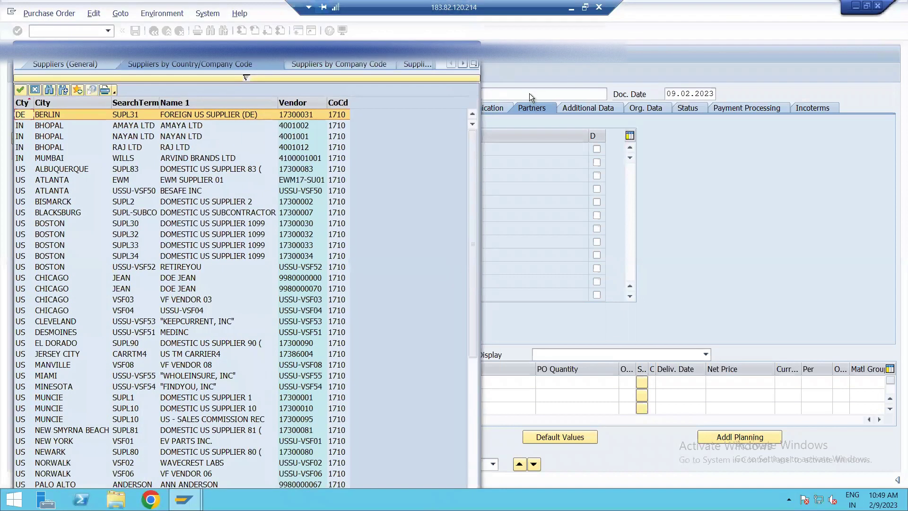
key(Escape)
click(612, 92)
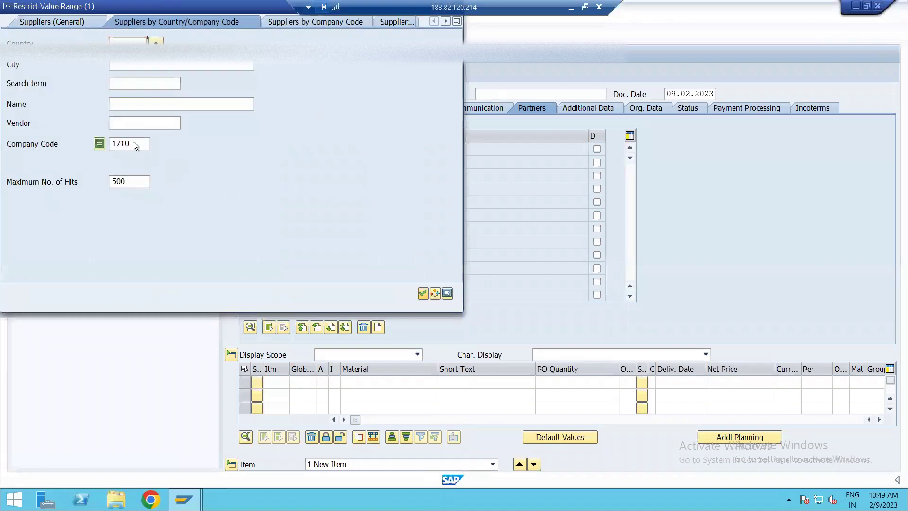
double_click(133, 144)
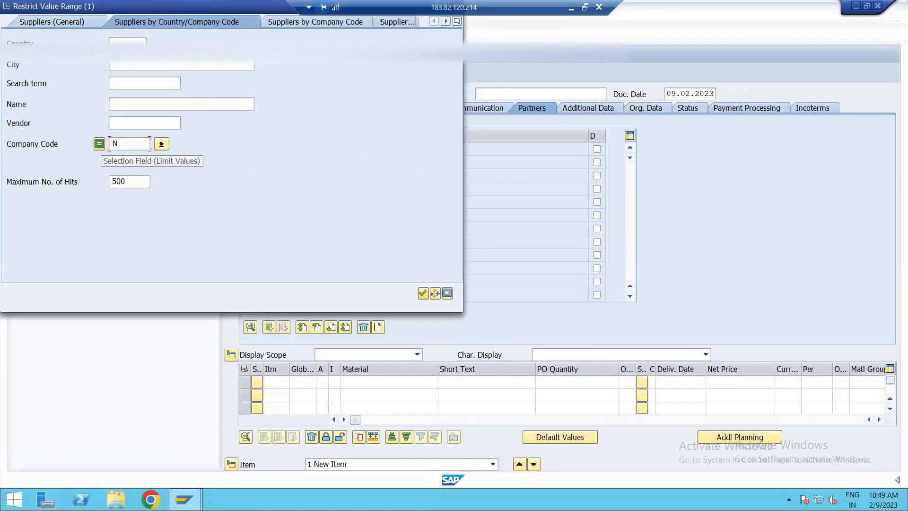
text(1010)
key(Return)
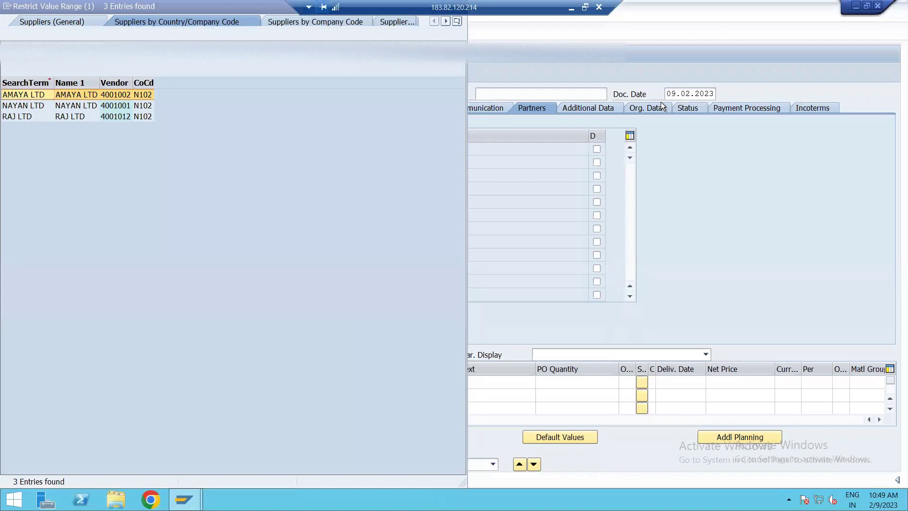
double_click(33, 117)
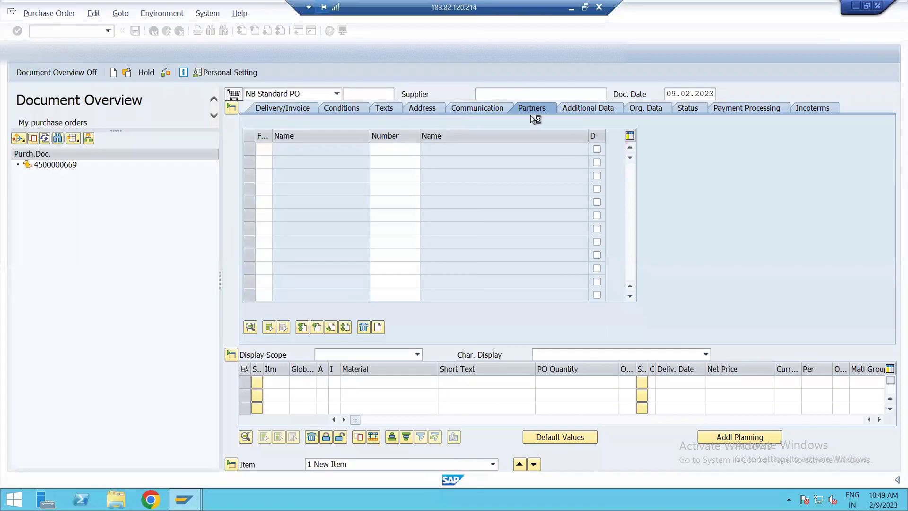
Overwrite the PO document date with 09122023.
click(681, 93)
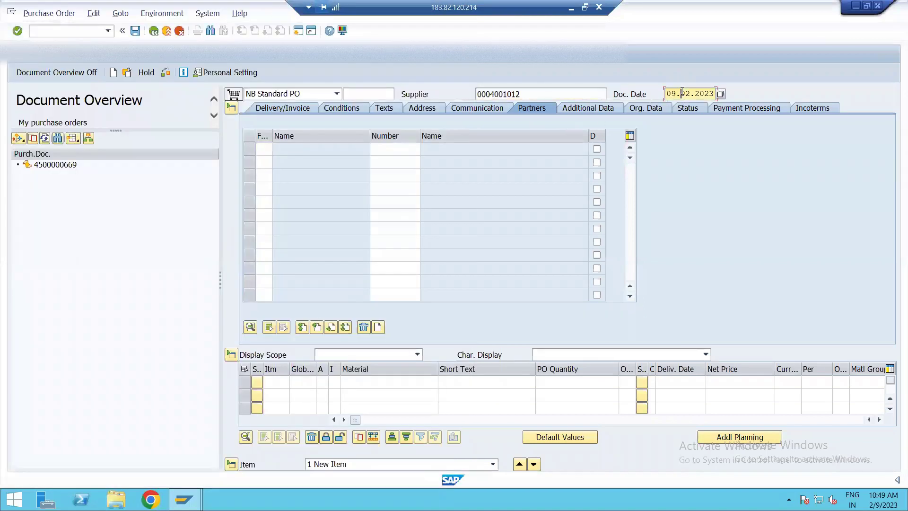
double_click(682, 93)
text(0)
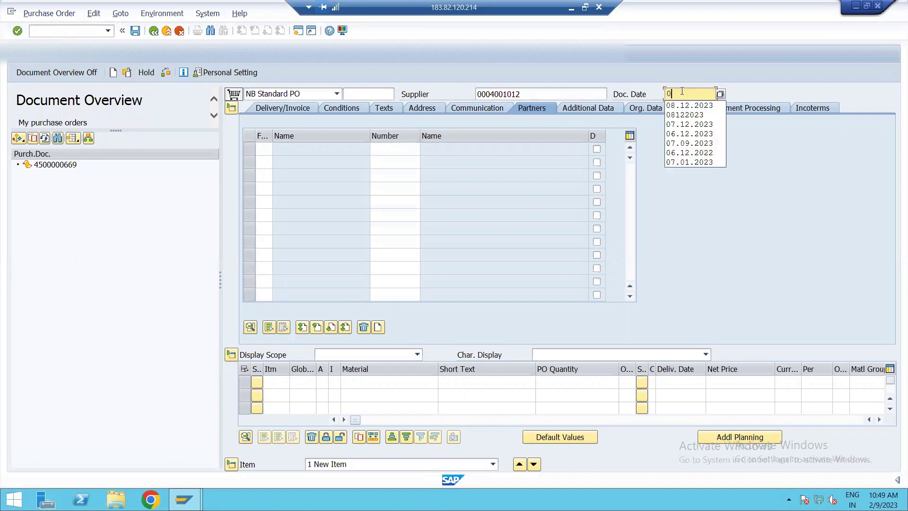
text(9122023)
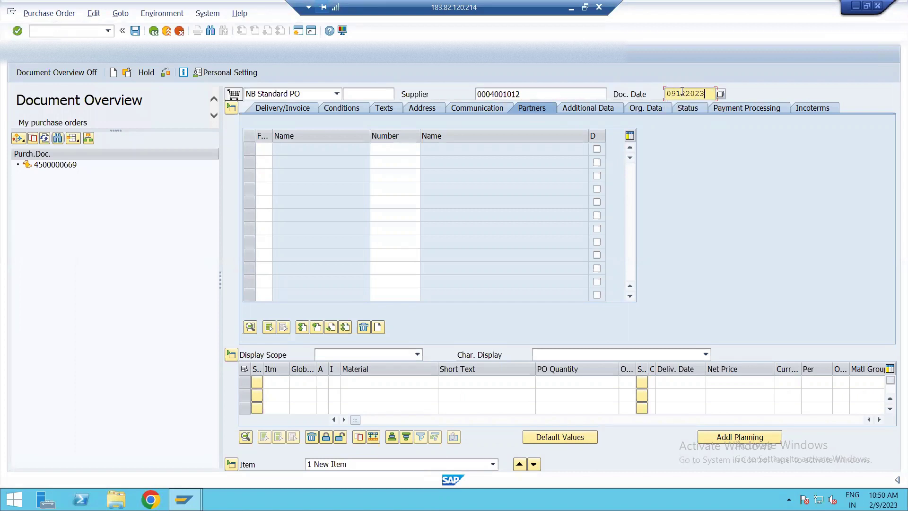
Enter purchasing org 2024, purchasing group N2 and company code N102 in the PO header.
key(Return)
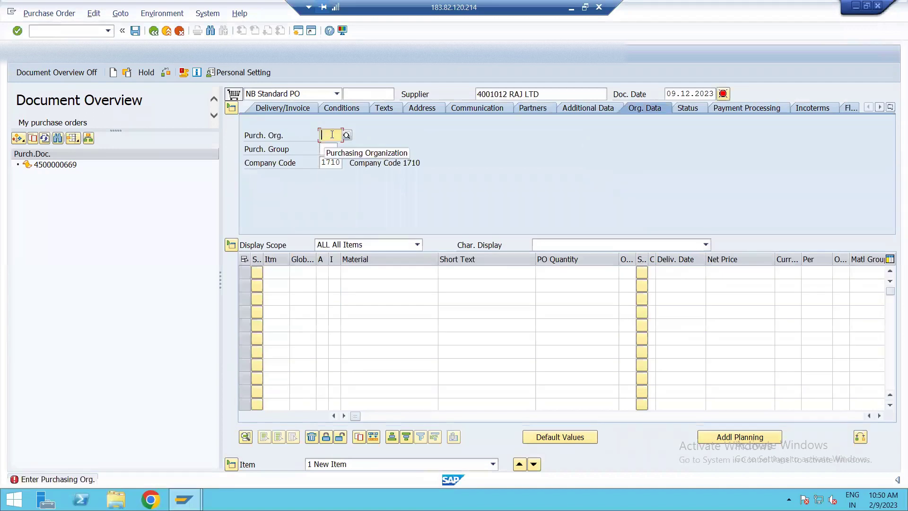
text(2024)
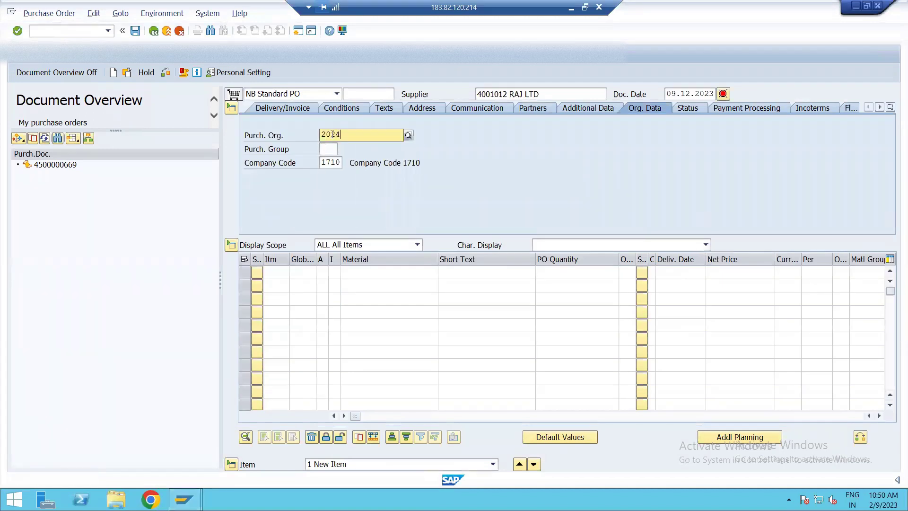
key(Down)
key(Return)
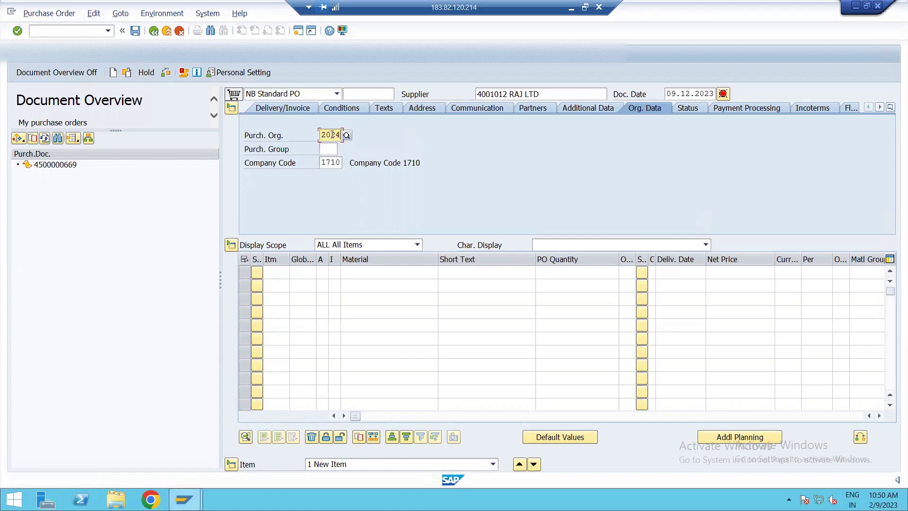
key(Tab)
text(N)
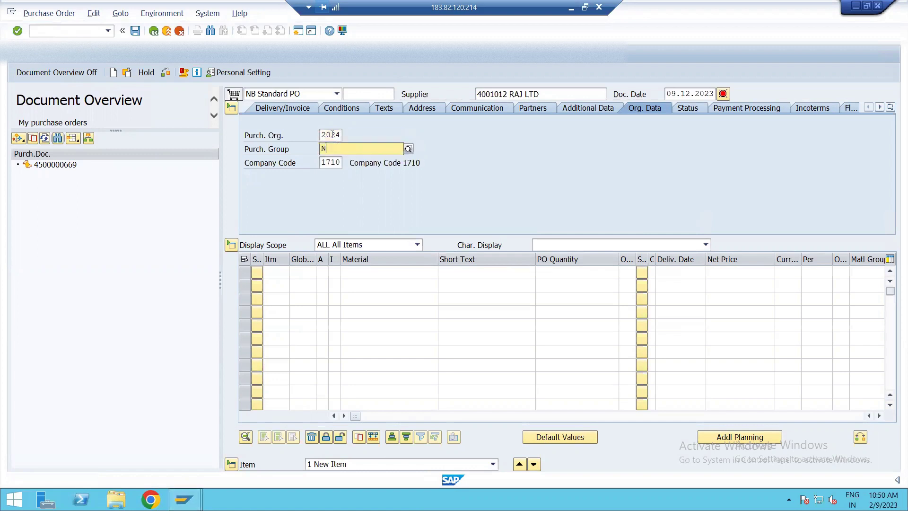
text(2)
key(Down)
key(Return)
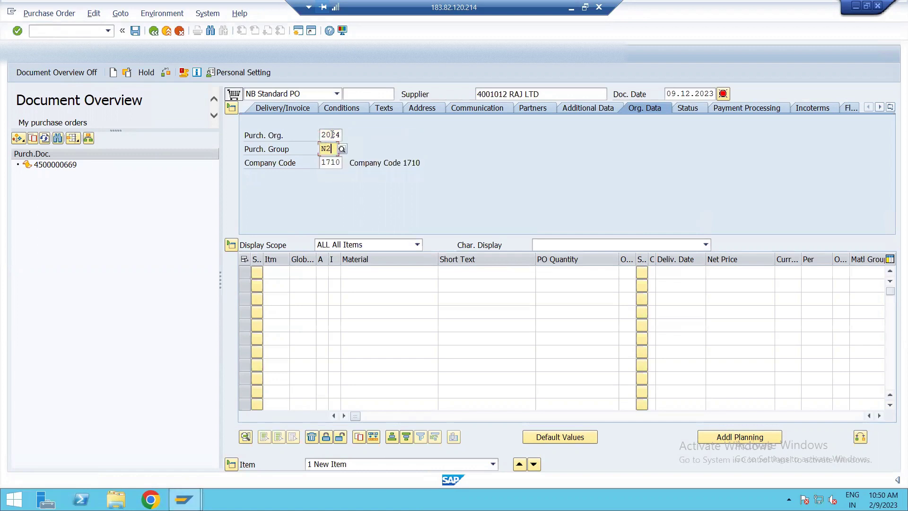
key(Tab)
text(N102)
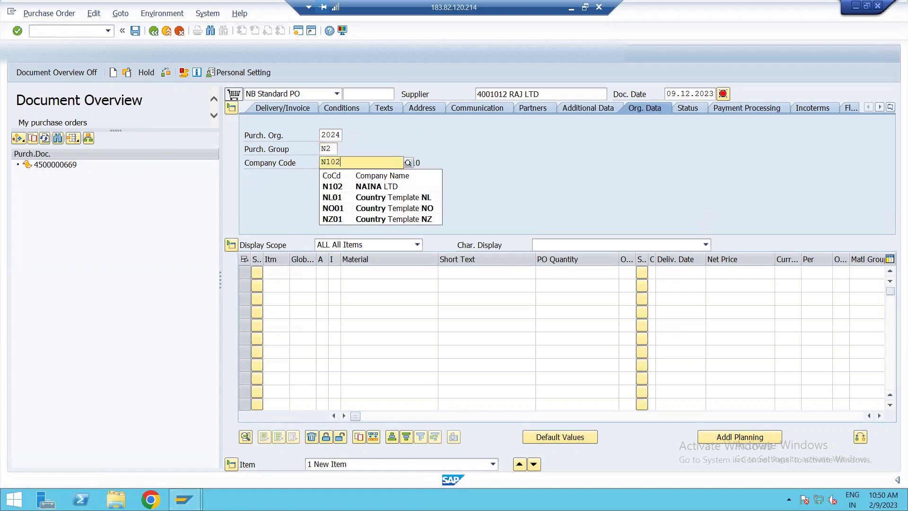
key(Return)
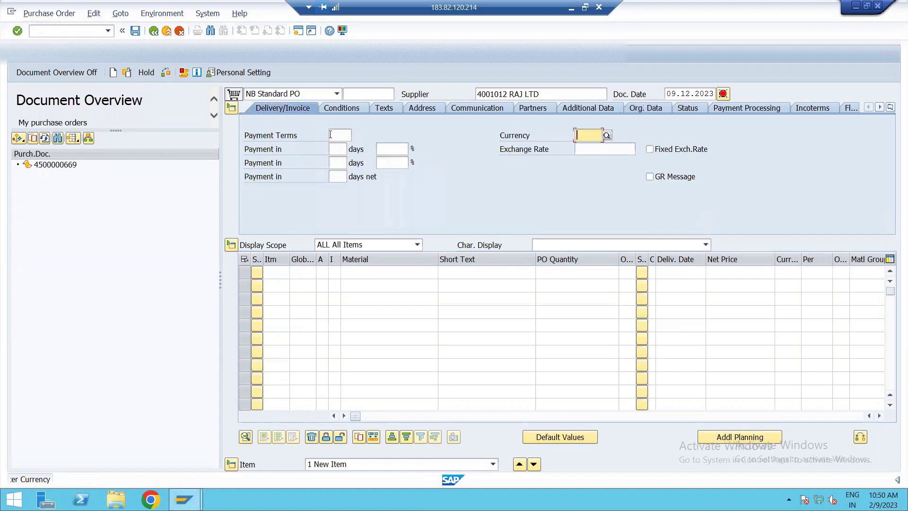
click(373, 270)
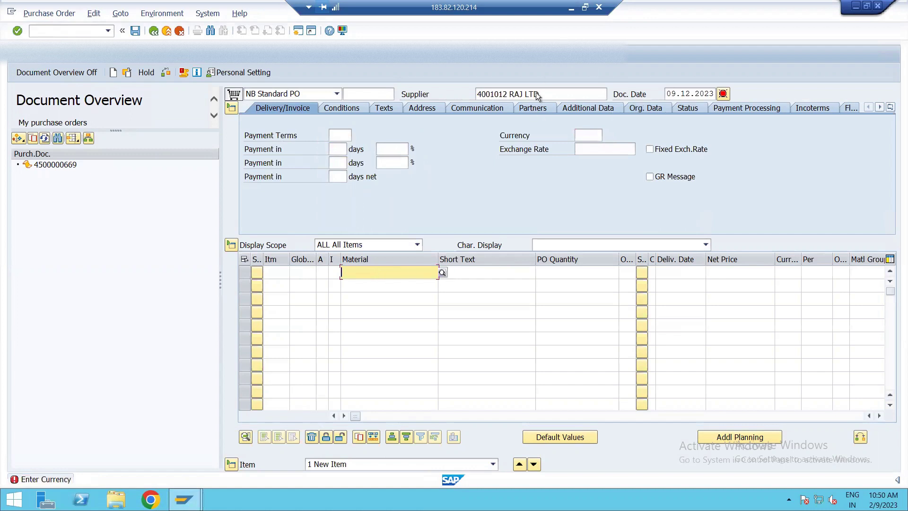
Copy material 100000047 from the Excel sheet into item 1's Material cell.
click(570, 10)
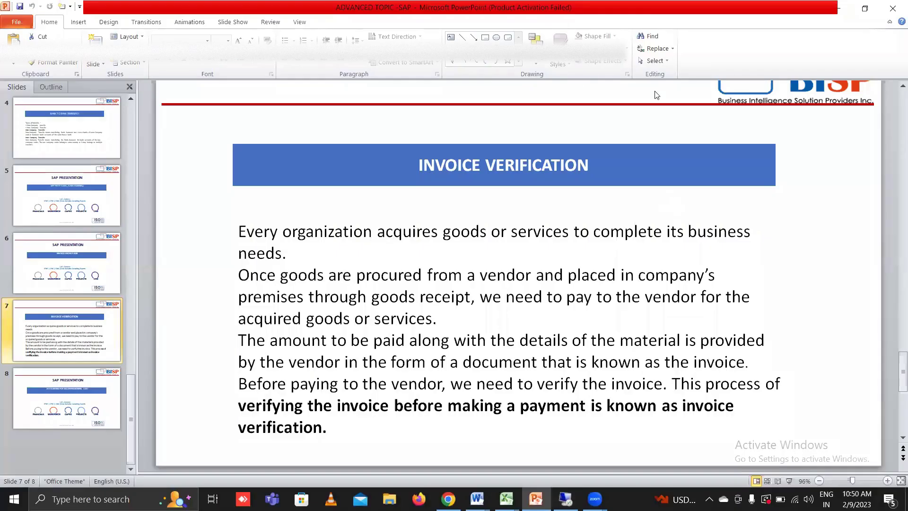
key(alt+Tab)
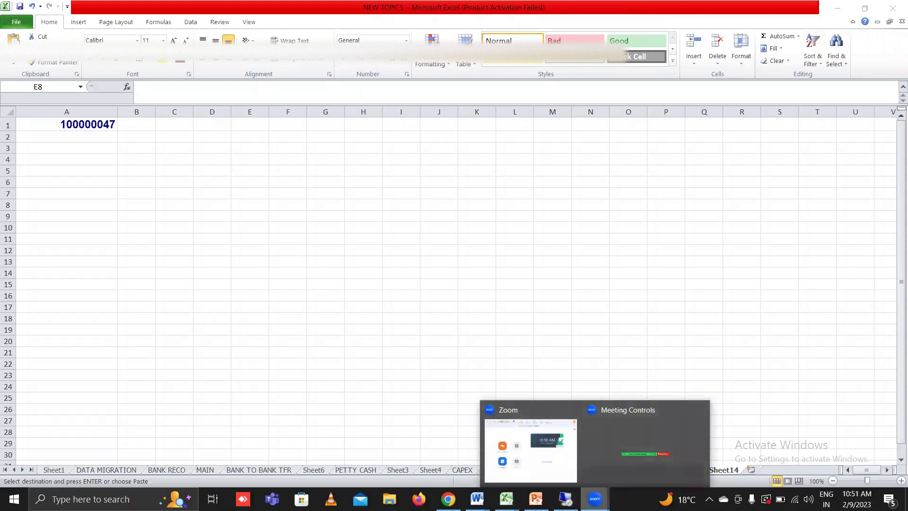
click(565, 498)
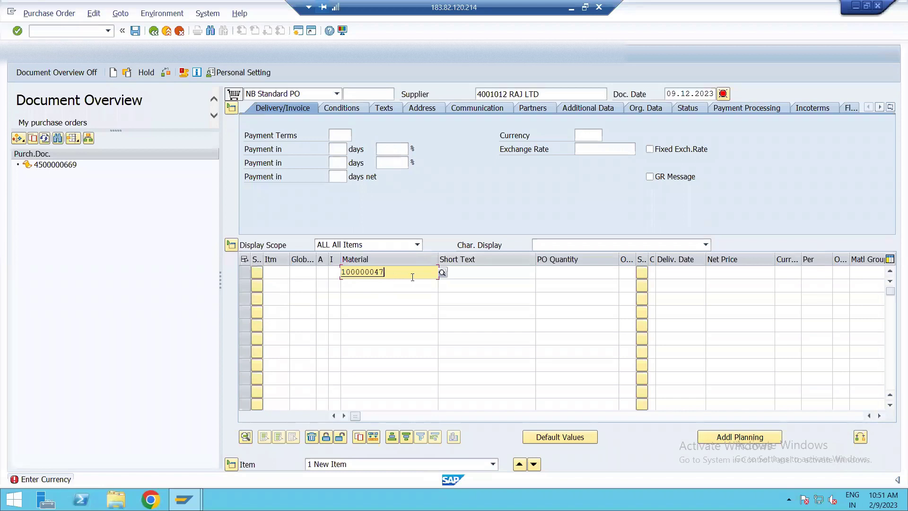
Enter item quantity 2, delivery date 09122023 and currency INR.
click(565, 270)
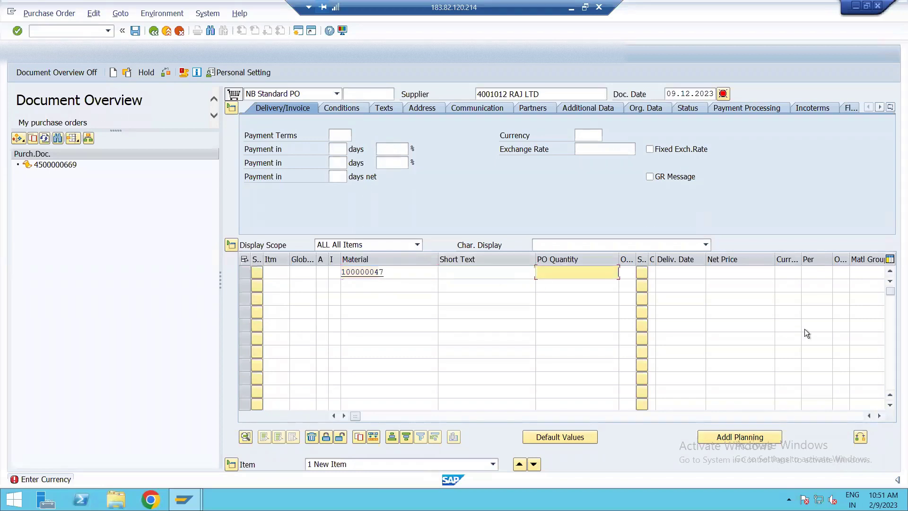
text(1)
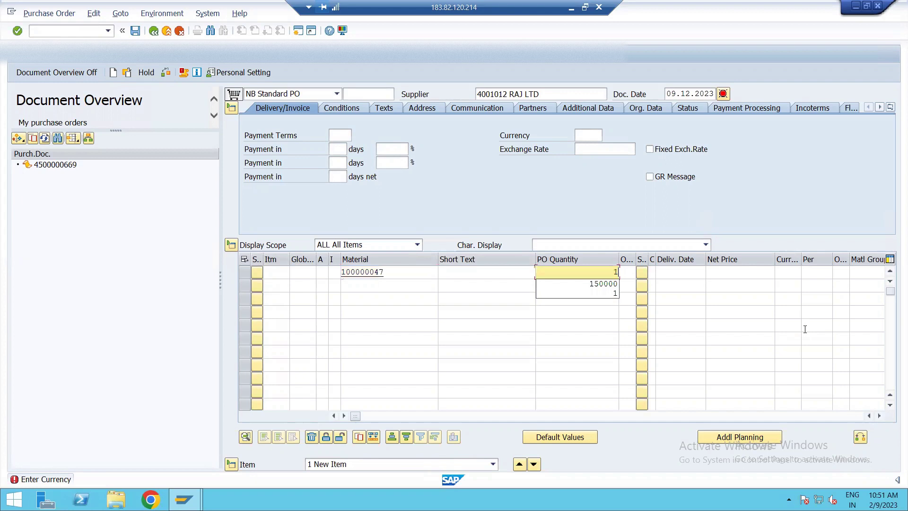
key(BackSpace)
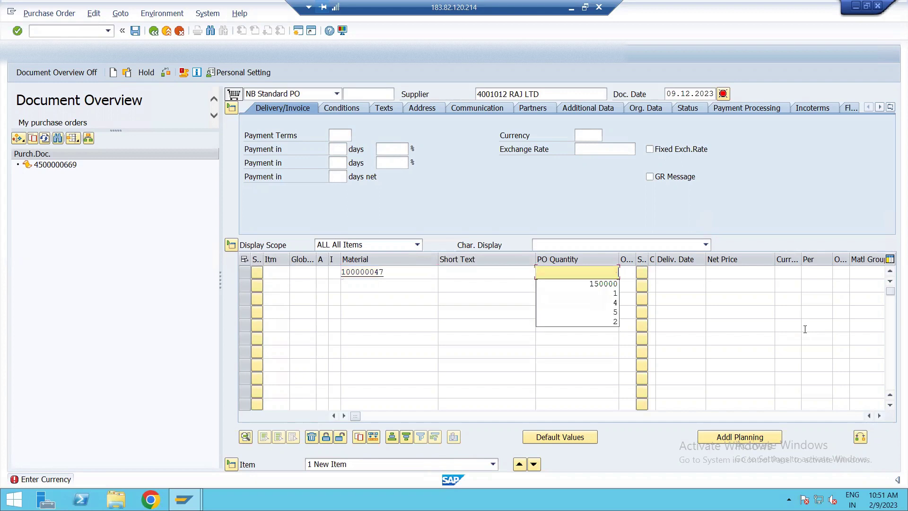
text(2)
key(Tab)
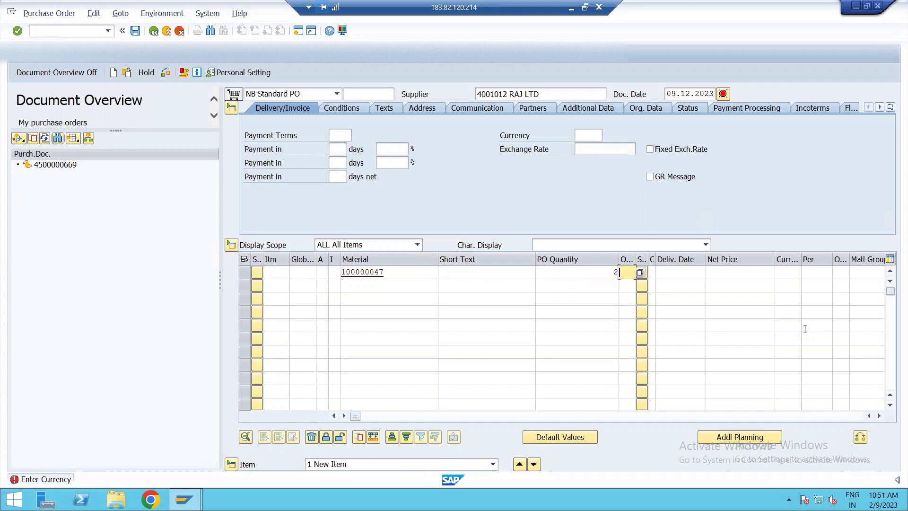
key(Tab)
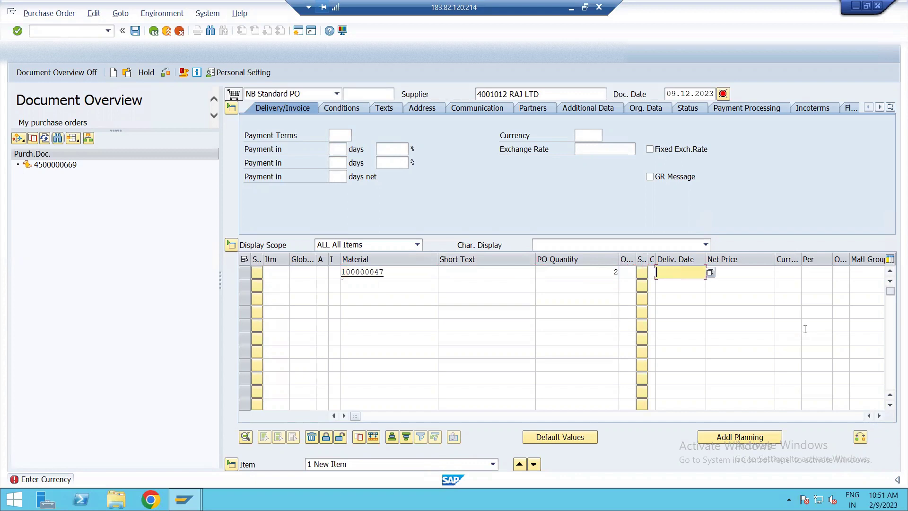
text(09122023)
key(Tab)
key(Tab)
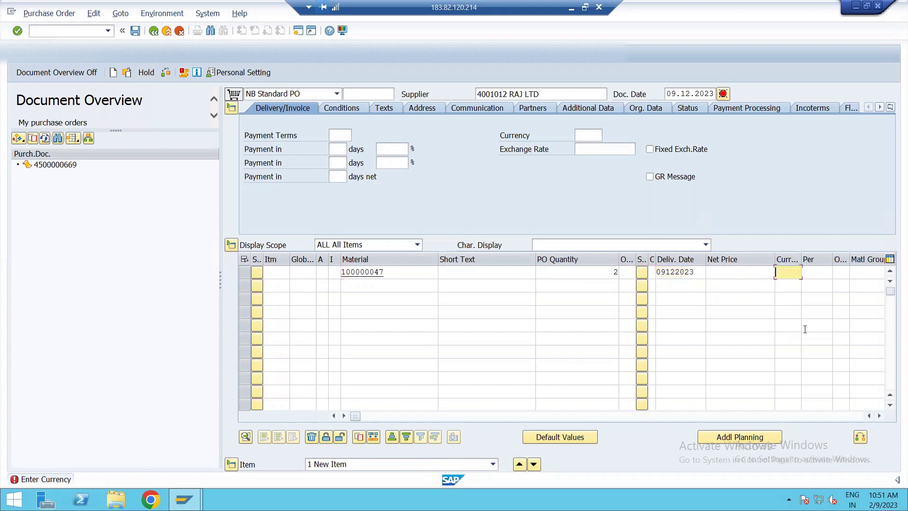
text(INR)
key(Tab)
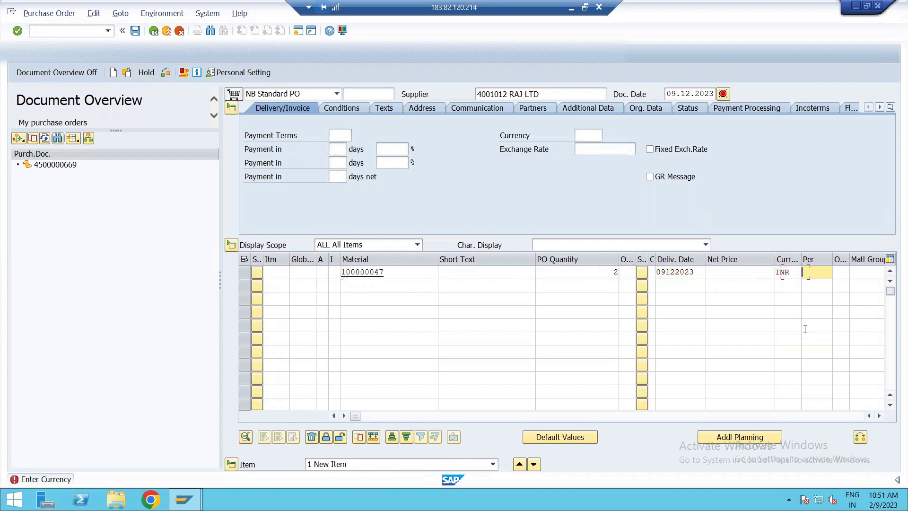
key(Tab)
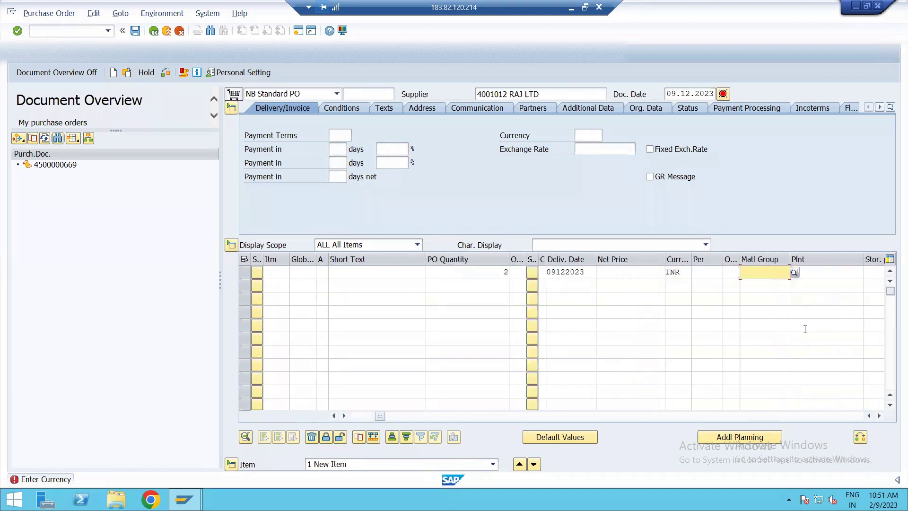
Set material group 2500, plant 2402 and storage location 21, then validate the item.
click(794, 271)
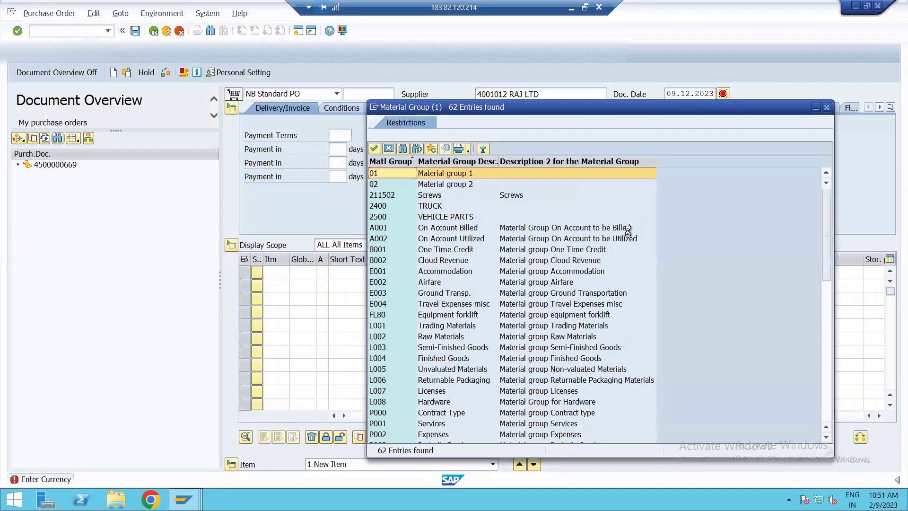
double_click(431, 217)
key(Tab)
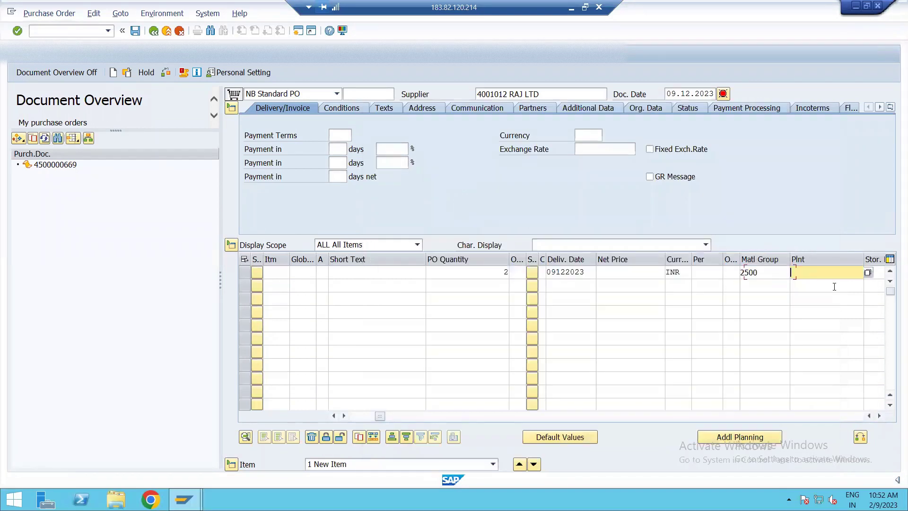
text(2402)
key(Tab)
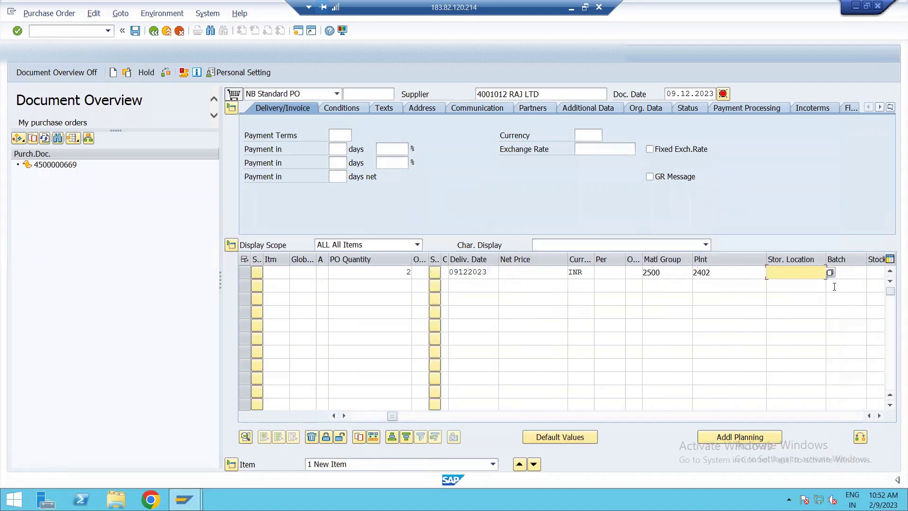
text(21)
key(Tab)
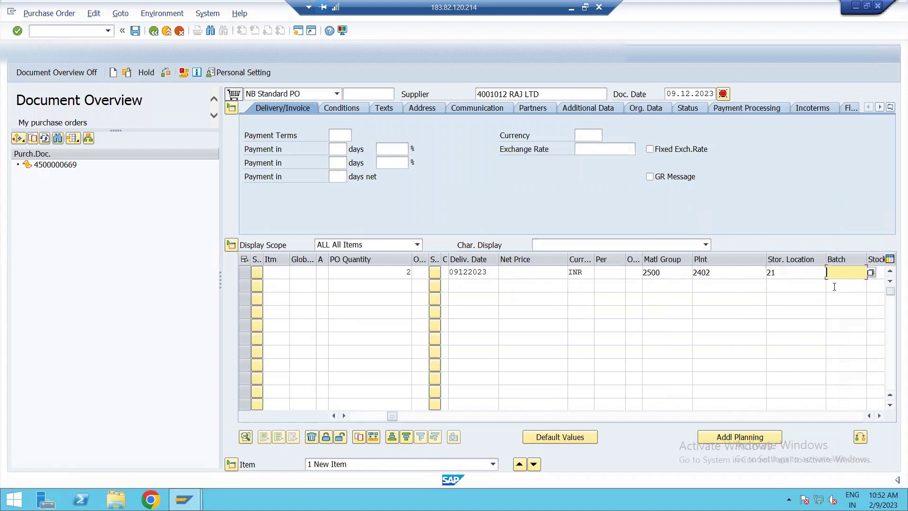
key(Return)
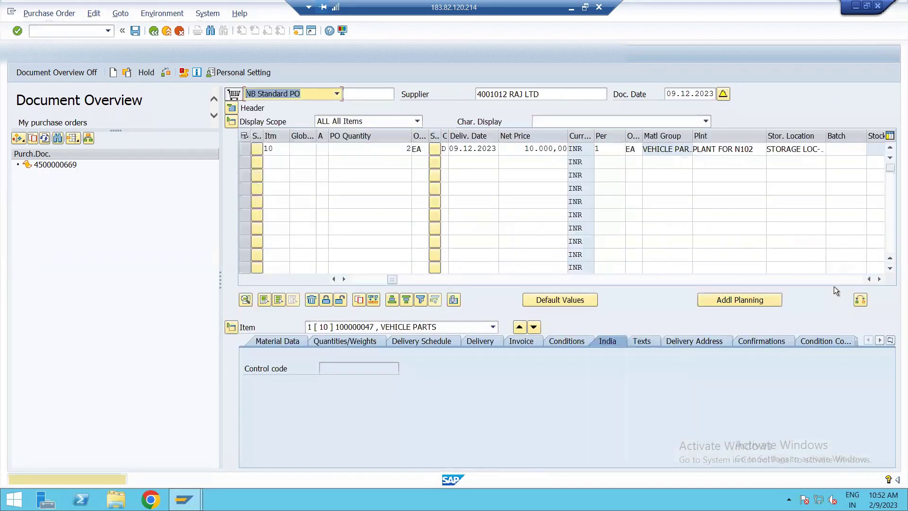
click(294, 341)
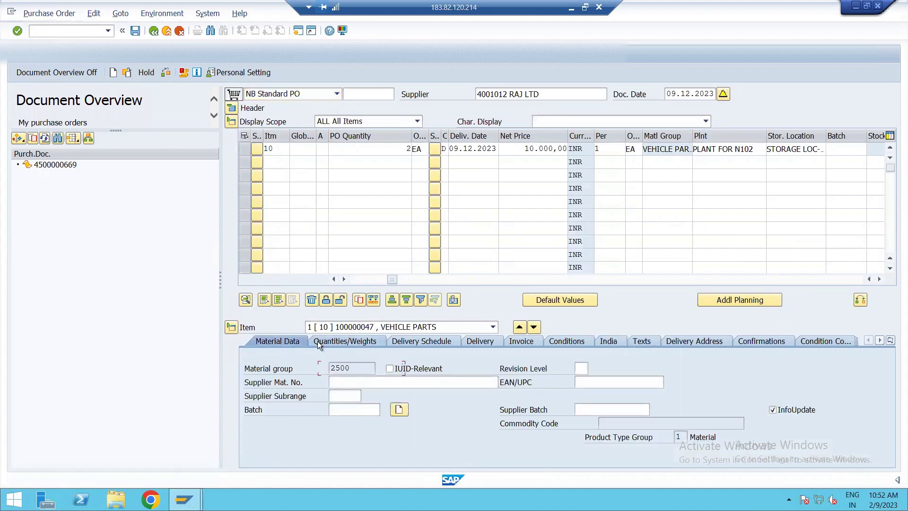
click(327, 341)
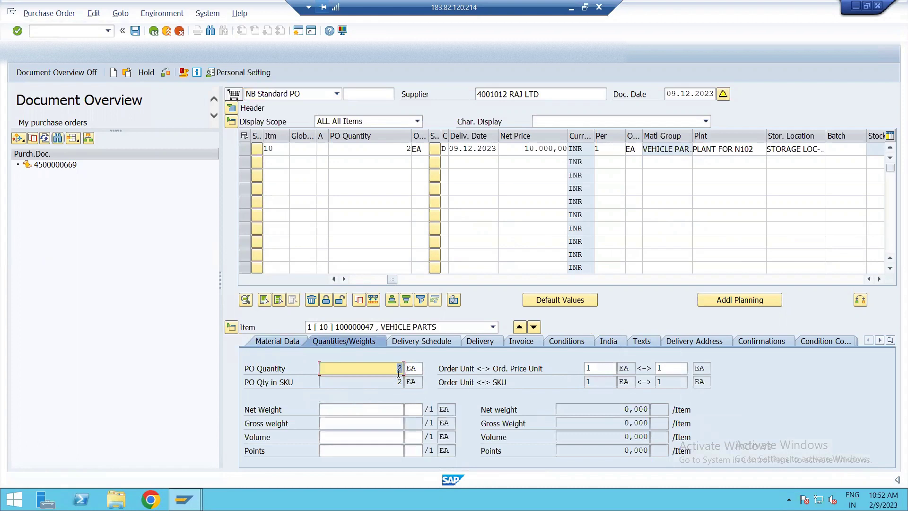
click(414, 345)
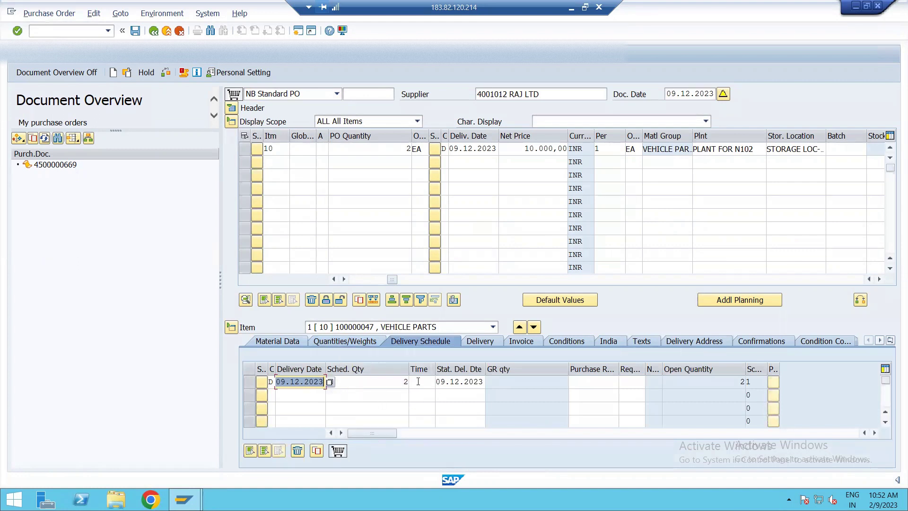
click(477, 341)
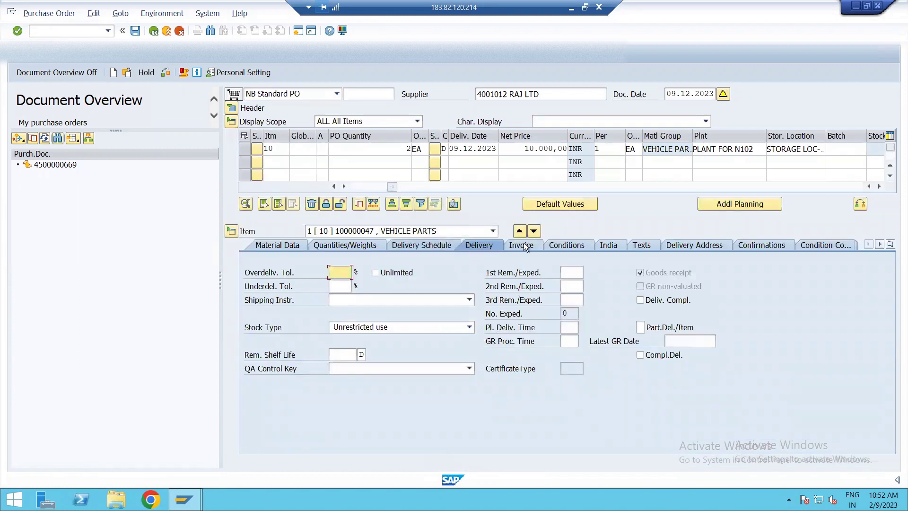
click(522, 244)
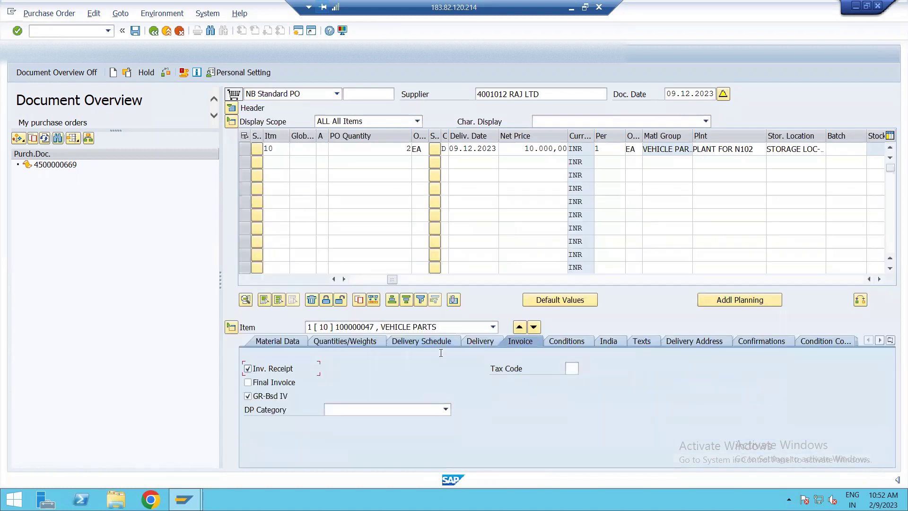
click(248, 396)
click(578, 342)
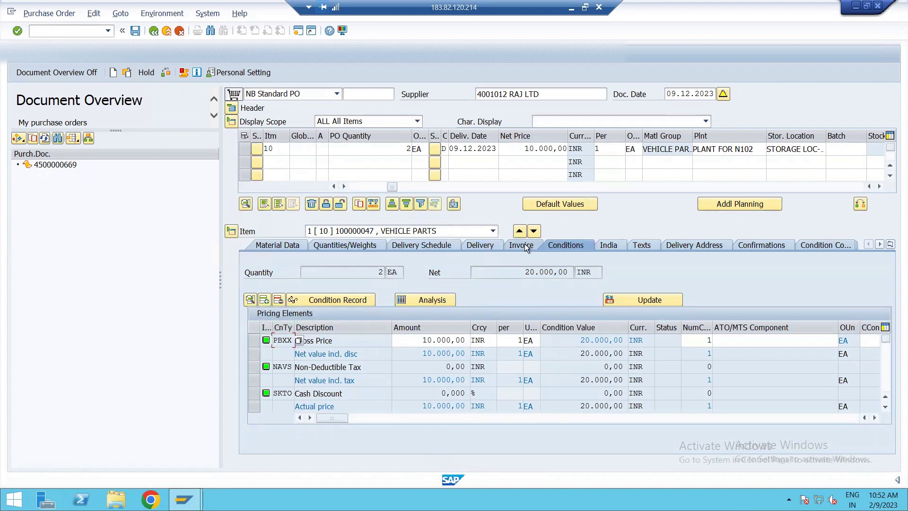
click(610, 245)
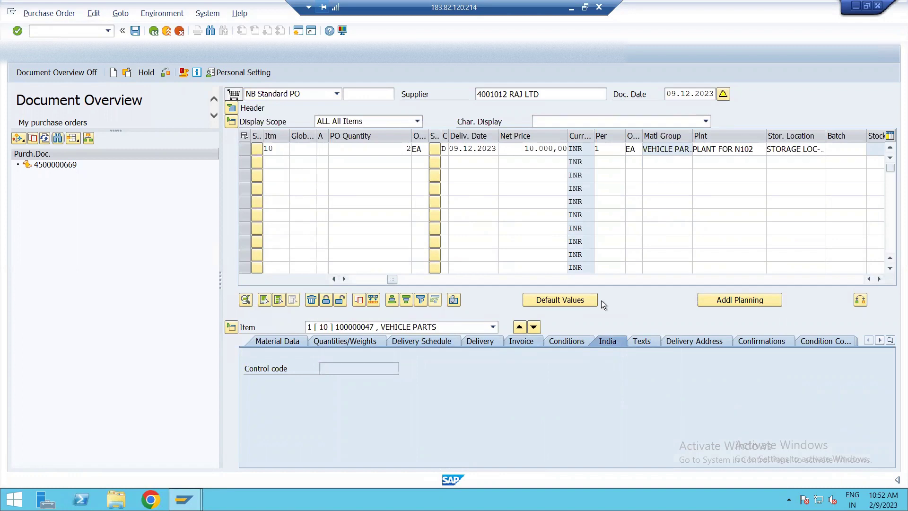
click(138, 33)
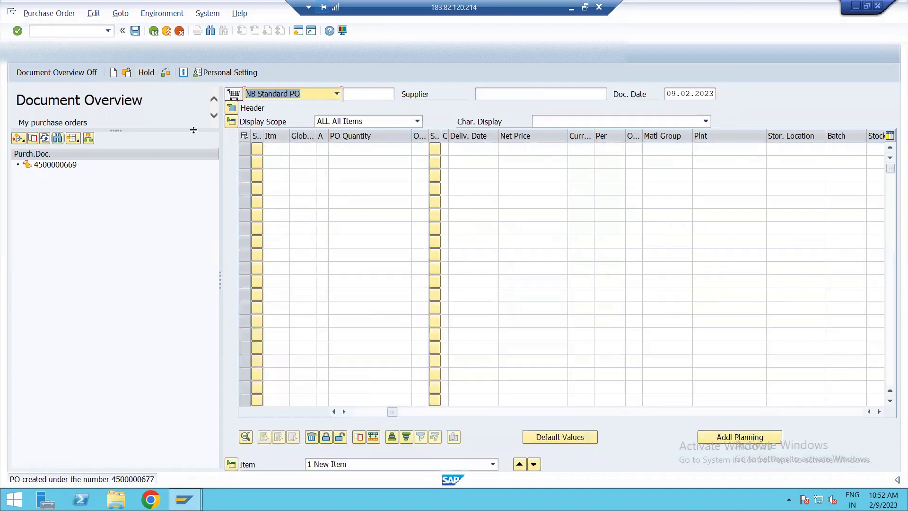
double_click(177, 481)
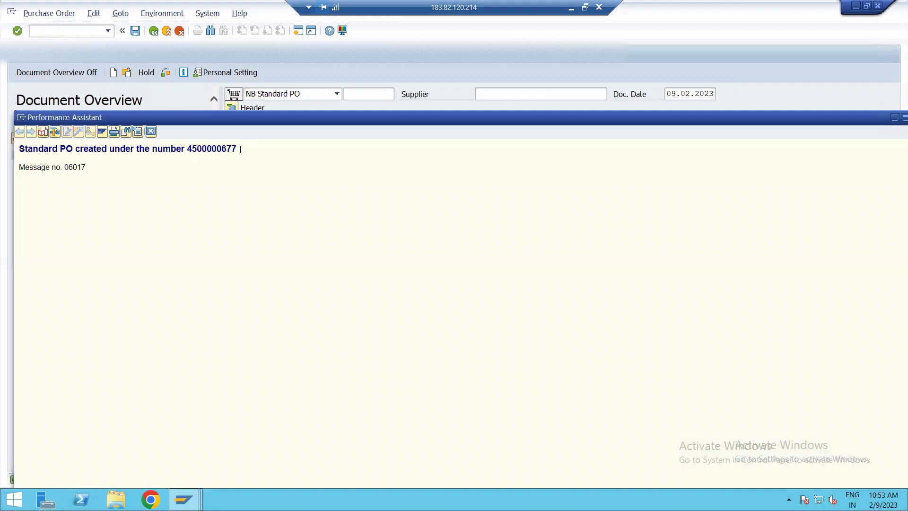
mouse_move(238, 149)
mouse_down()
mouse_move(191, 150)
mouse_move(247, 151)
mouse_up()
key(ctrl+c)
click(190, 145)
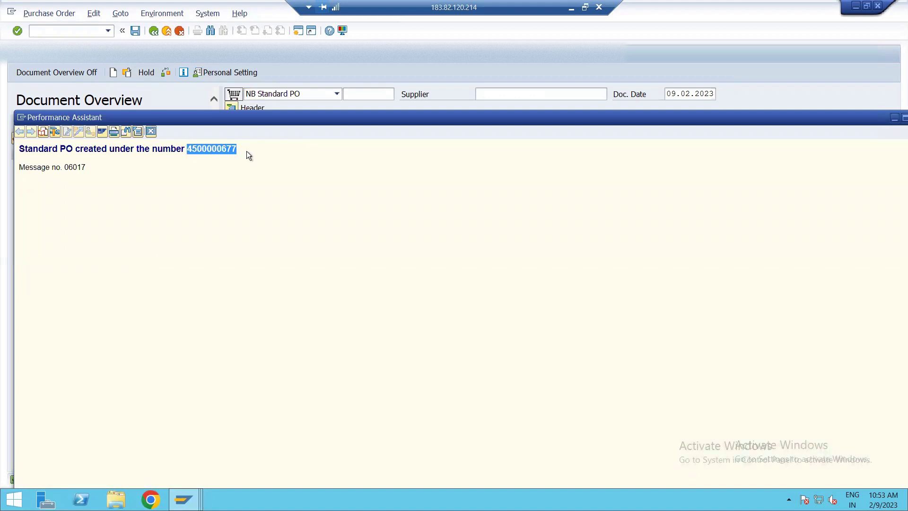
click(805, 97)
click(570, 8)
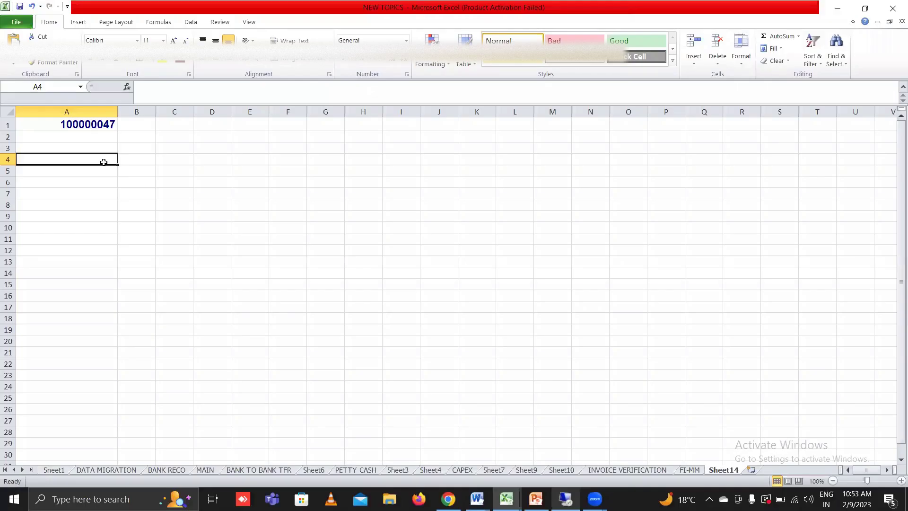
text(PO)
key(Tab)
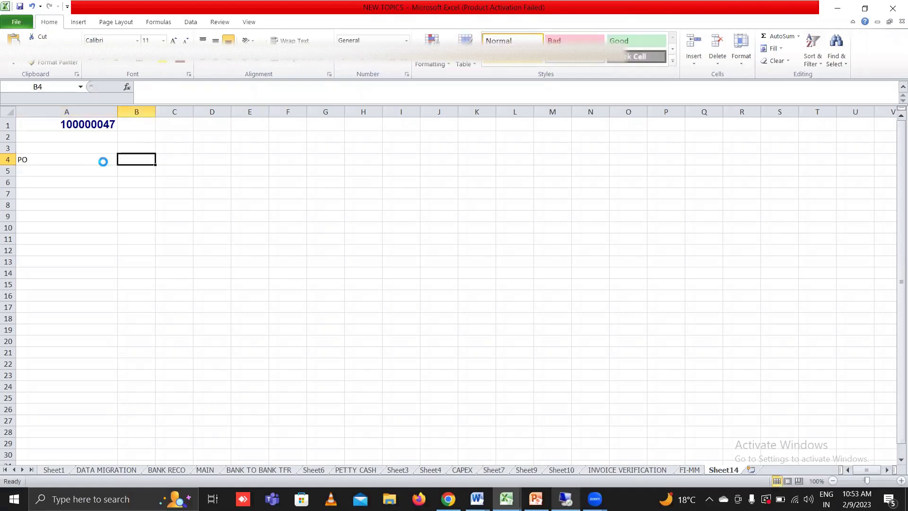
key(ctrl+v)
drag(155, 112, 207, 113)
click(221, 162)
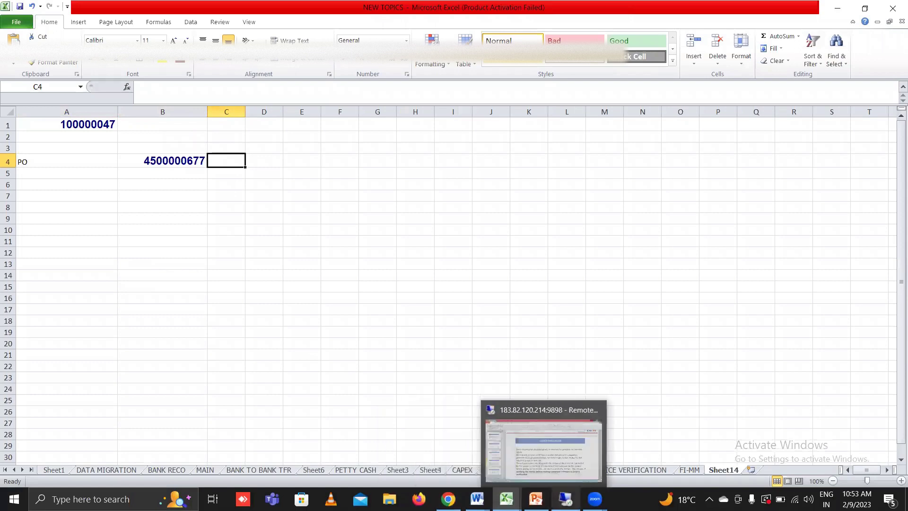
click(566, 498)
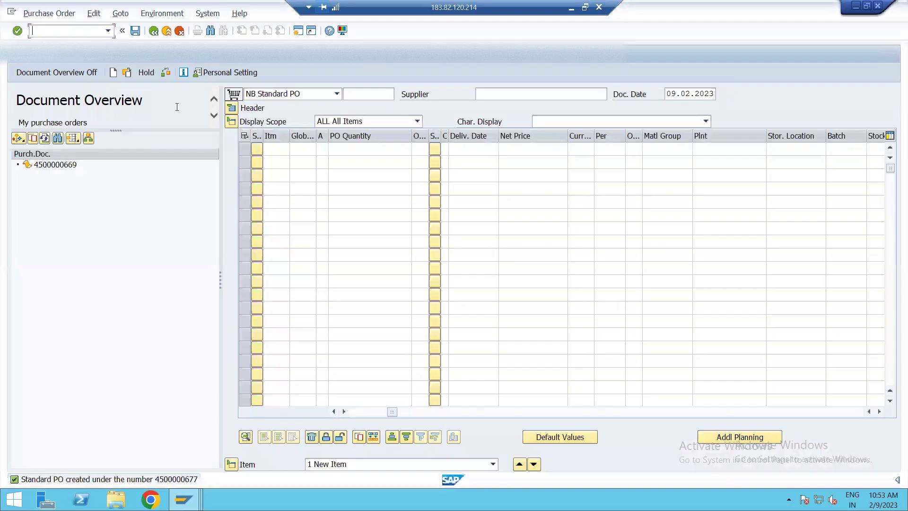
click(153, 31)
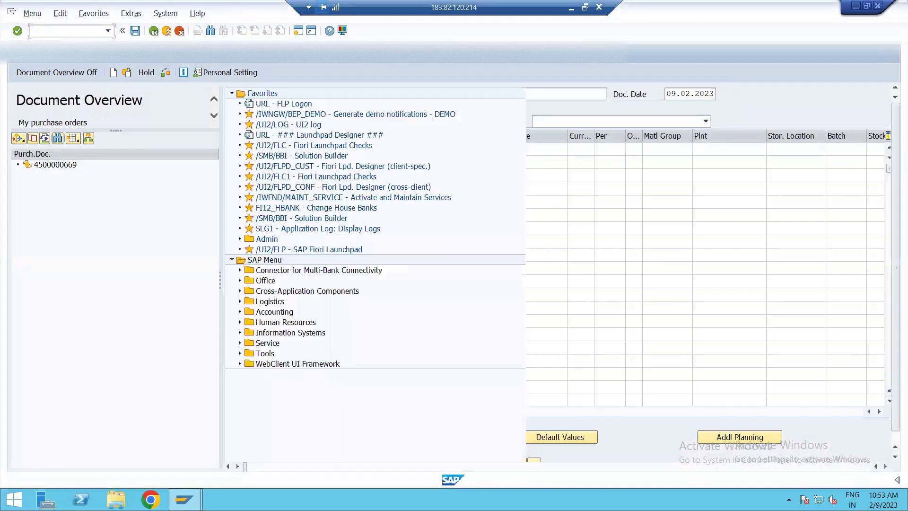
text(MIGO)
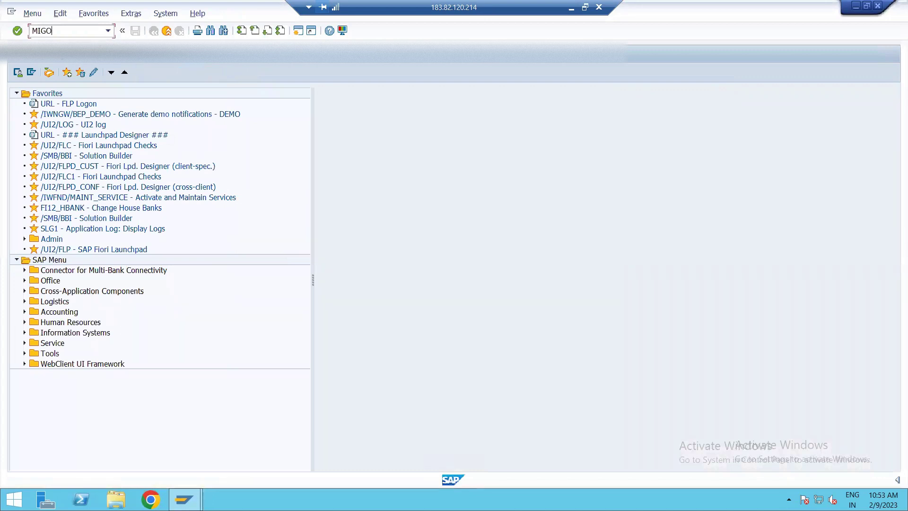
key(Return)
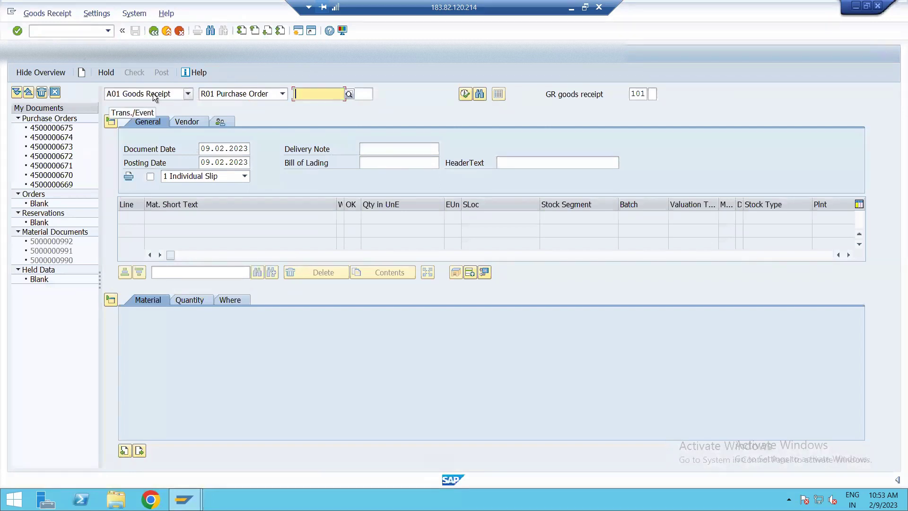
click(189, 94)
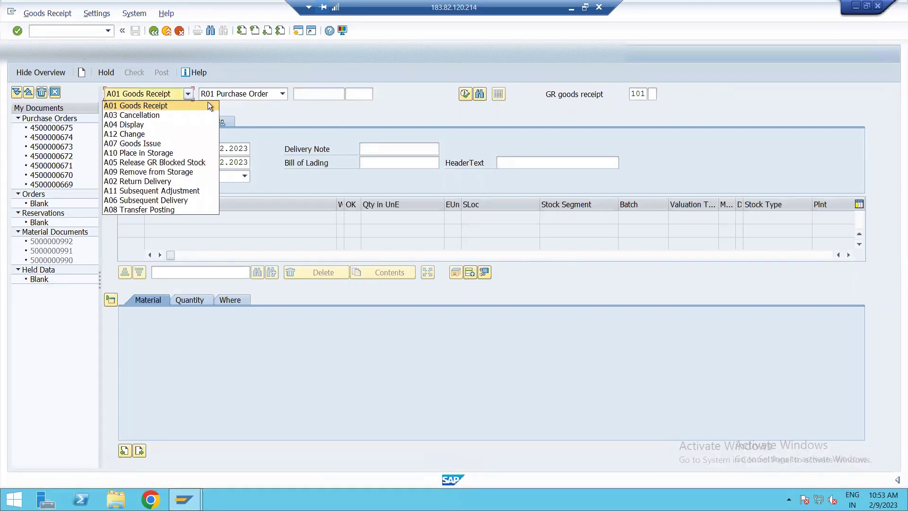
click(208, 103)
click(301, 95)
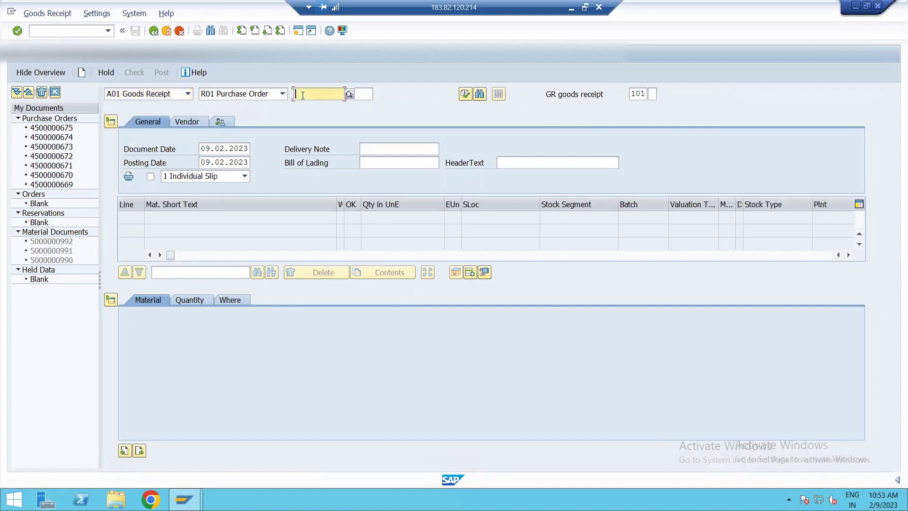
key(ctrl+v)
key(Return)
Set the goods receipt's document and posting dates to 09.12.2023.
click(230, 149)
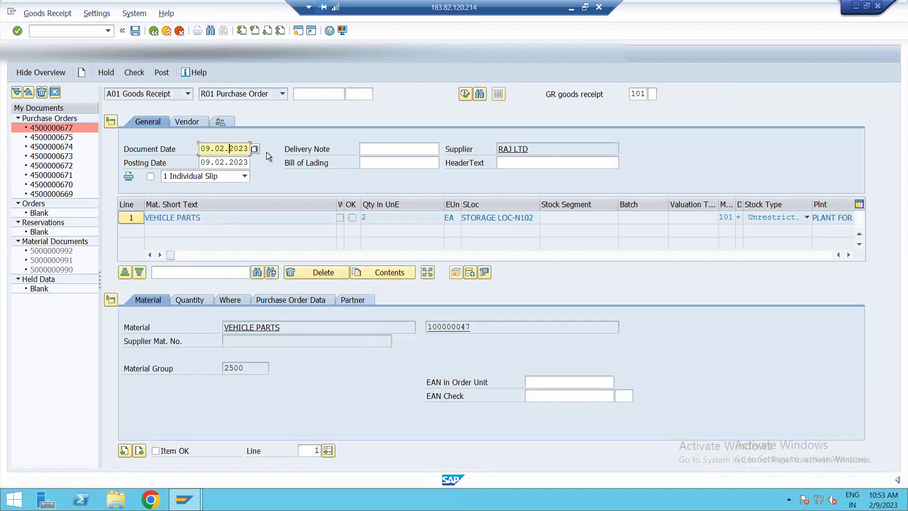
key(ctrl+a)
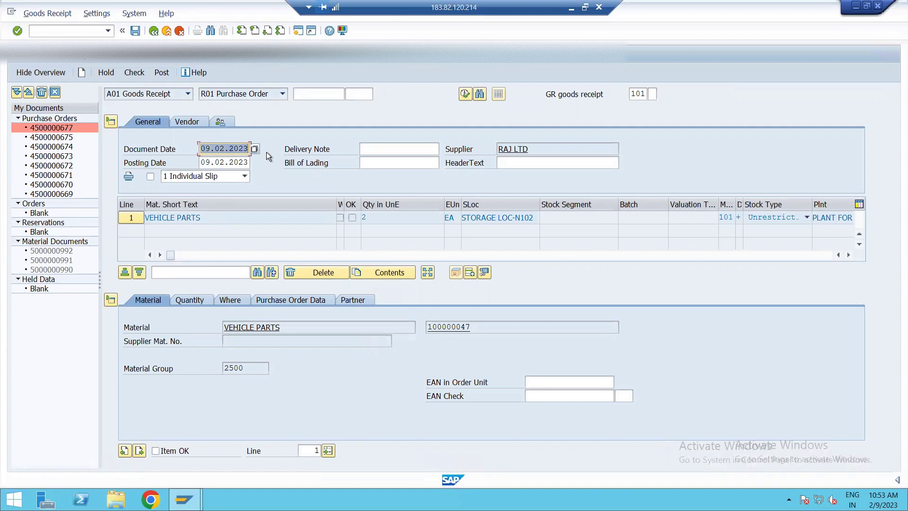
text(09122023)
key(Tab)
key(Tab)
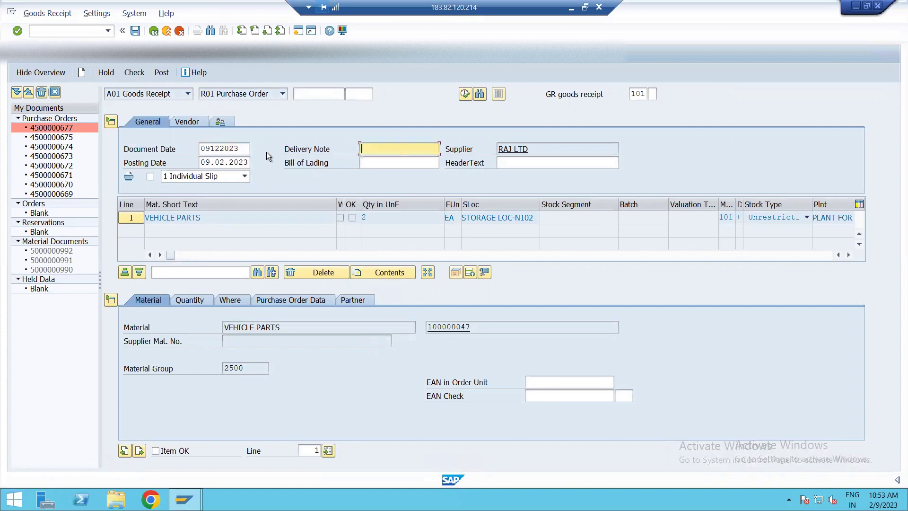
text(09122023)
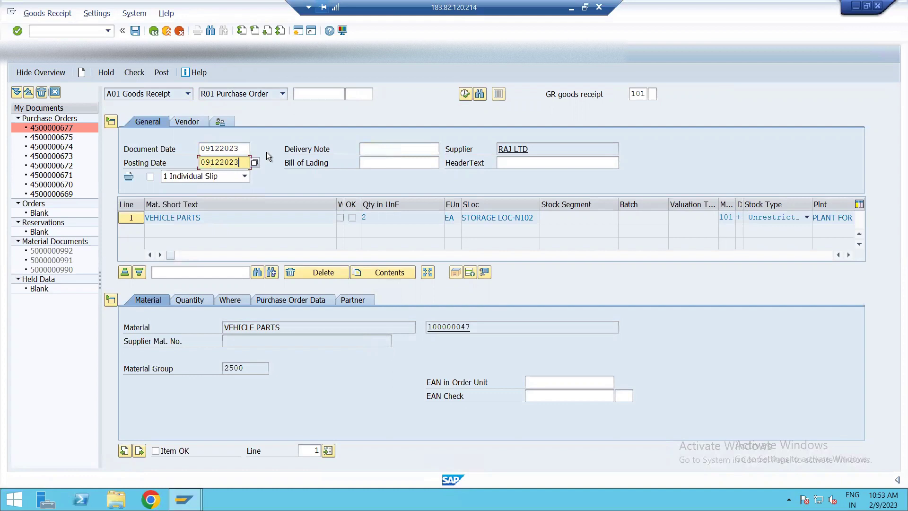
key(Tab)
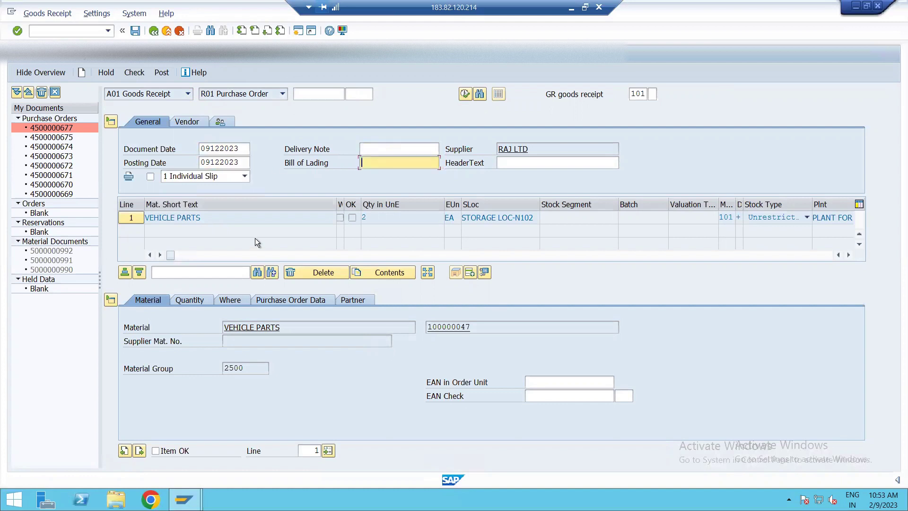
Enter delivery-note quantity 2 and mark the VEHICLE PARTS item as OK.
click(198, 306)
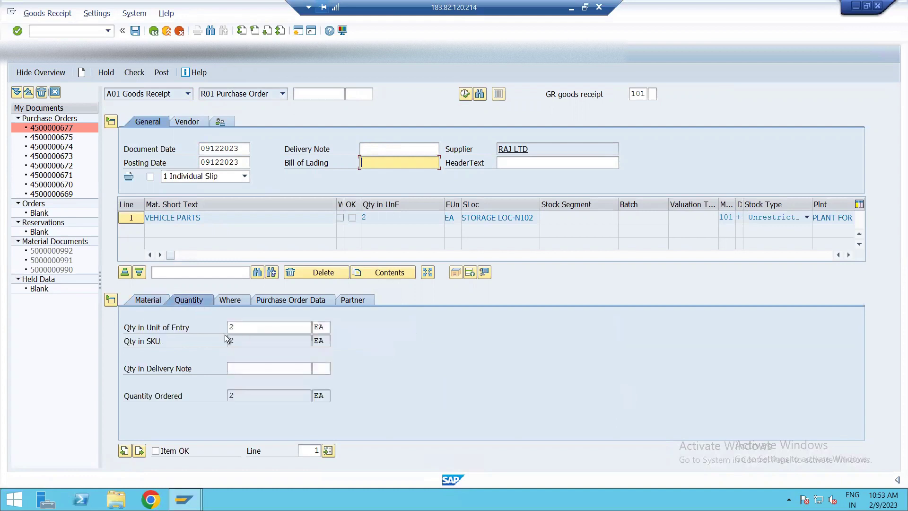
click(243, 329)
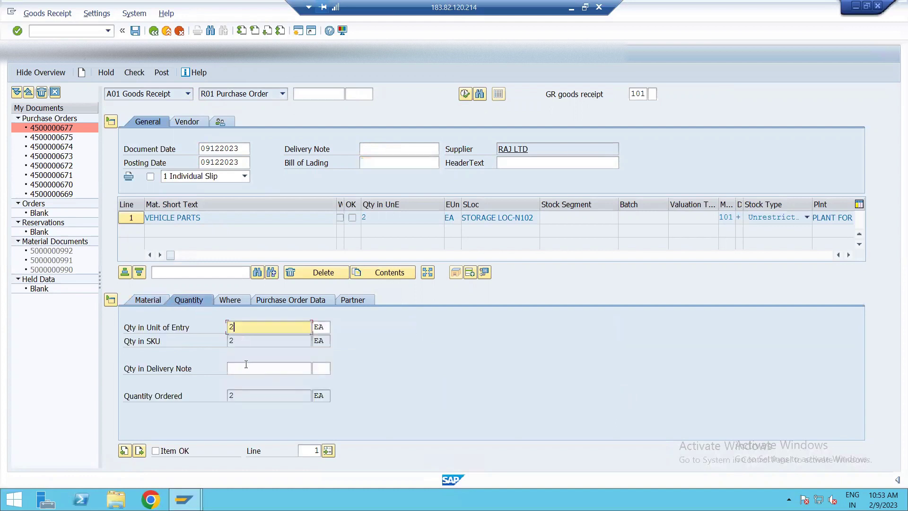
click(246, 364)
text(2)
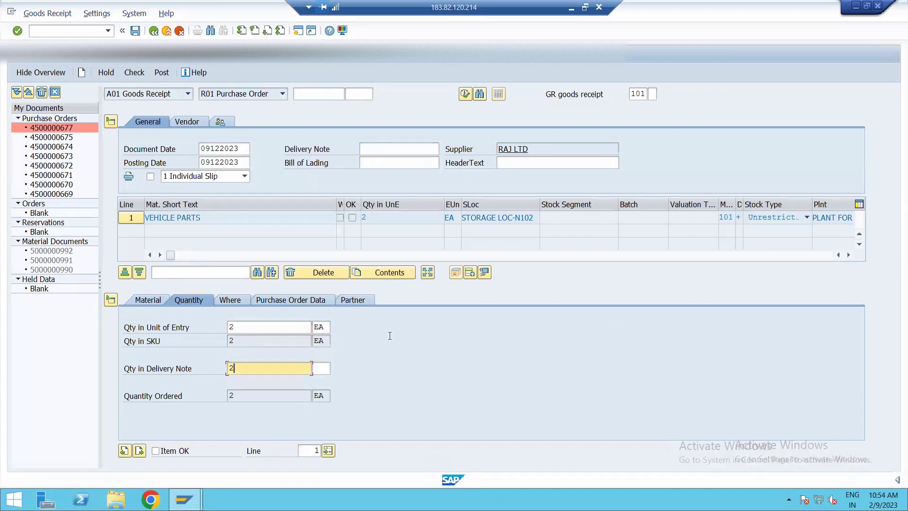
key(Return)
click(156, 451)
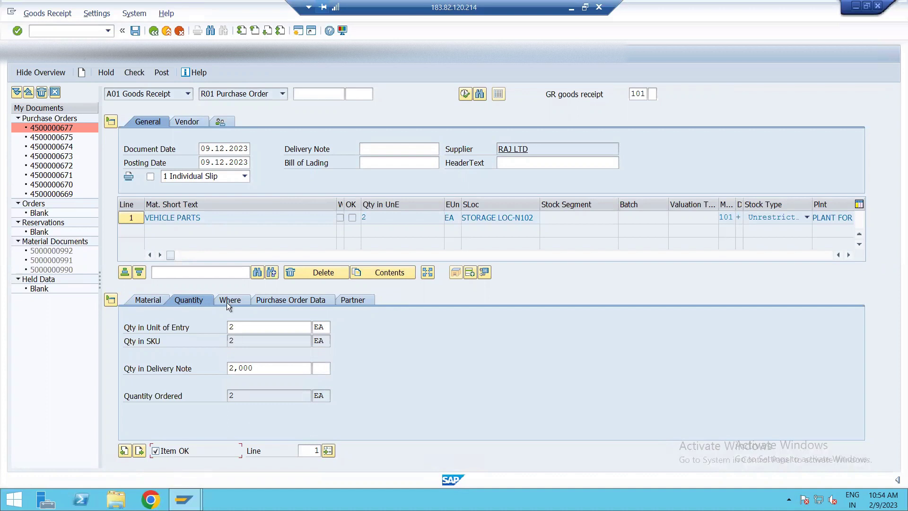
Check the goods receipt, dismiss the future-date warning log, and post it.
click(133, 73)
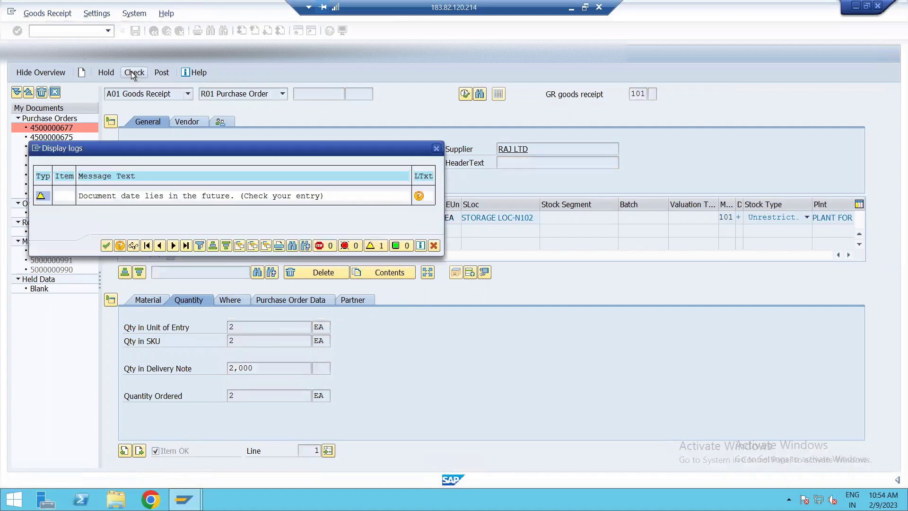
click(106, 246)
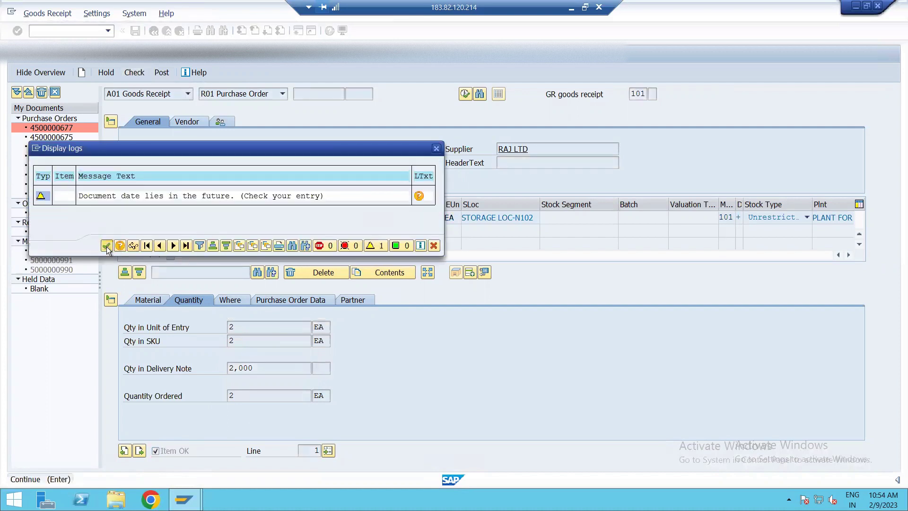
click(163, 72)
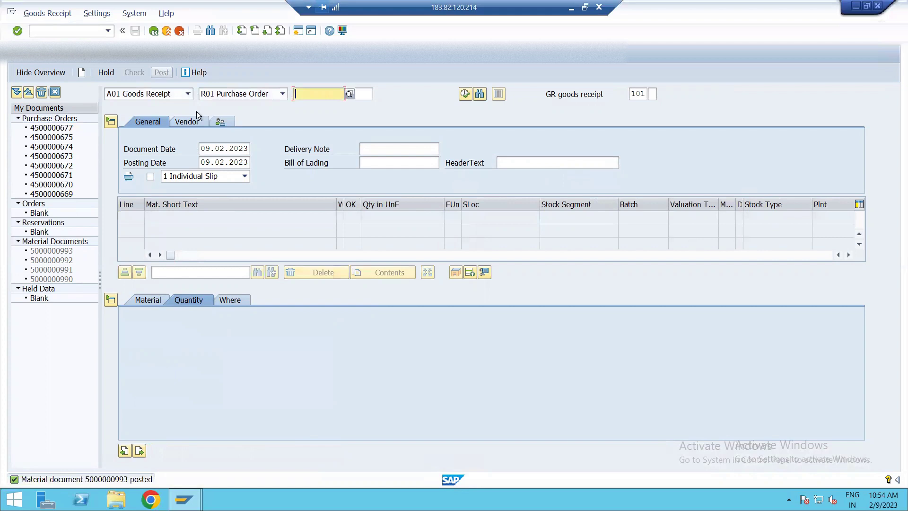
double_click(105, 480)
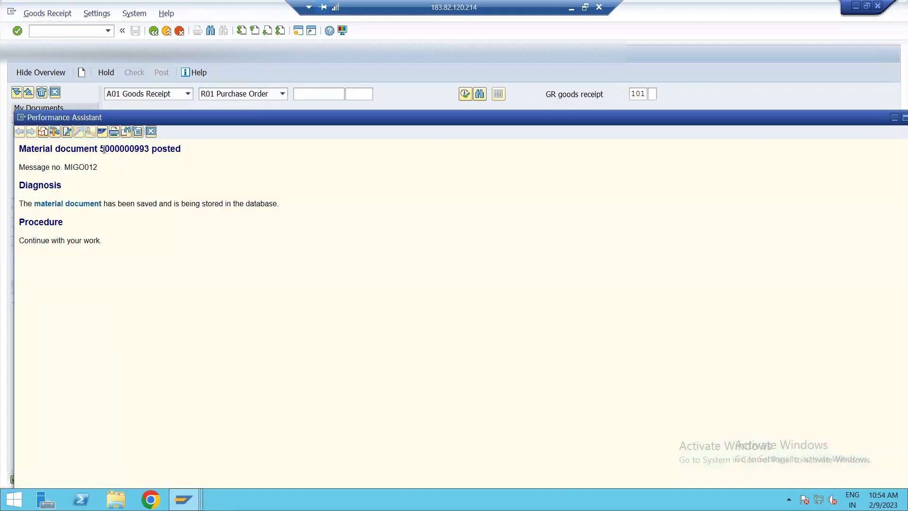
drag(104, 149, 149, 149)
key(ctrl+c)
click(124, 169)
double_click(883, 117)
click(896, 117)
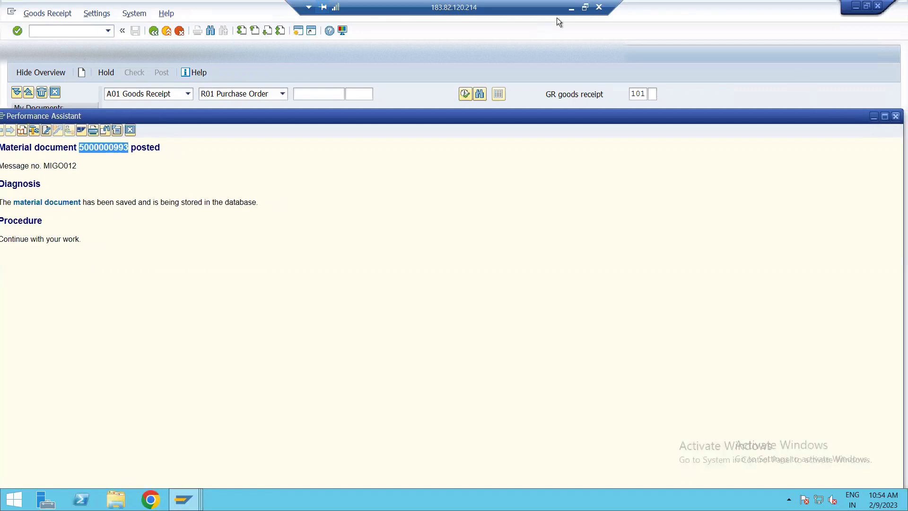
click(571, 10)
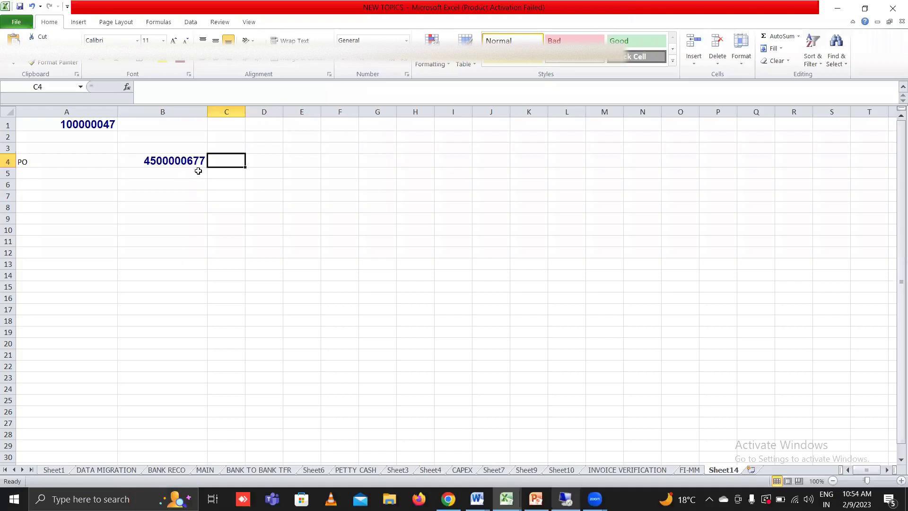
click(196, 173)
key(ctrl+v)
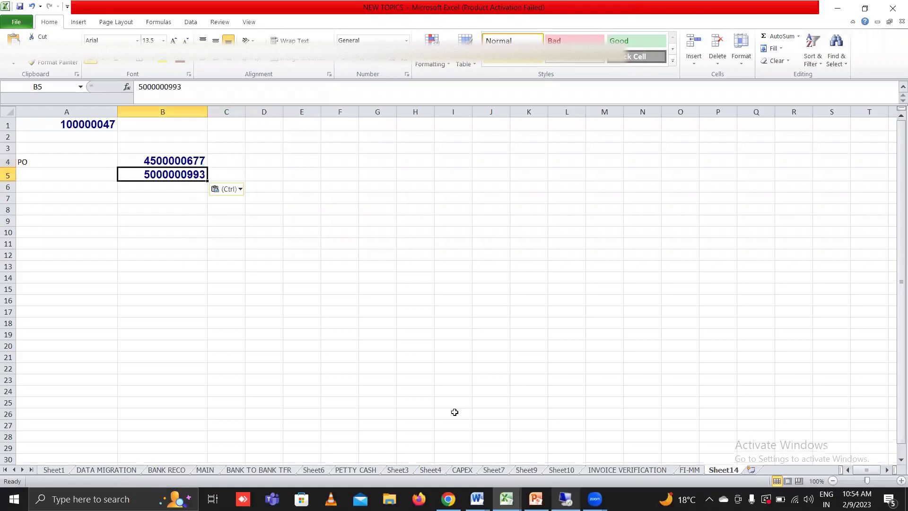
click(566, 499)
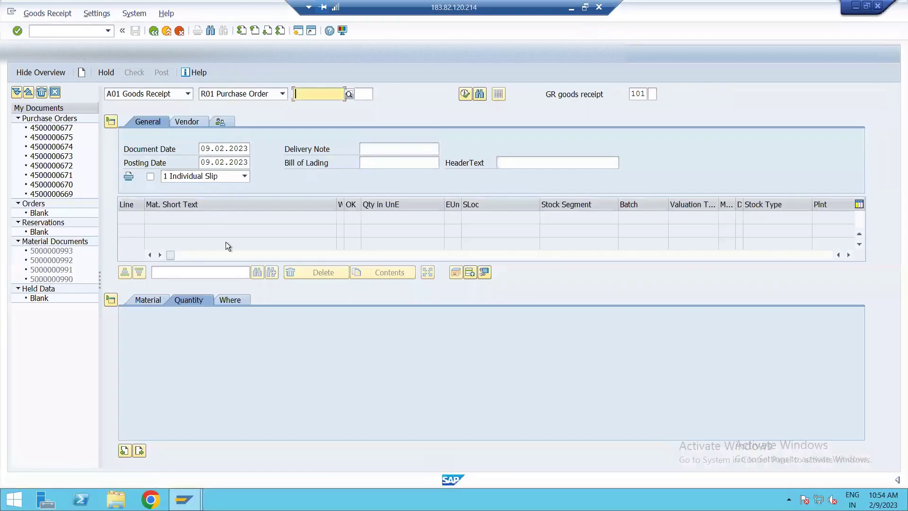
Start MIRO and enter invoice and posting dates 09.12.2023, accepting the date warnings.
click(153, 31)
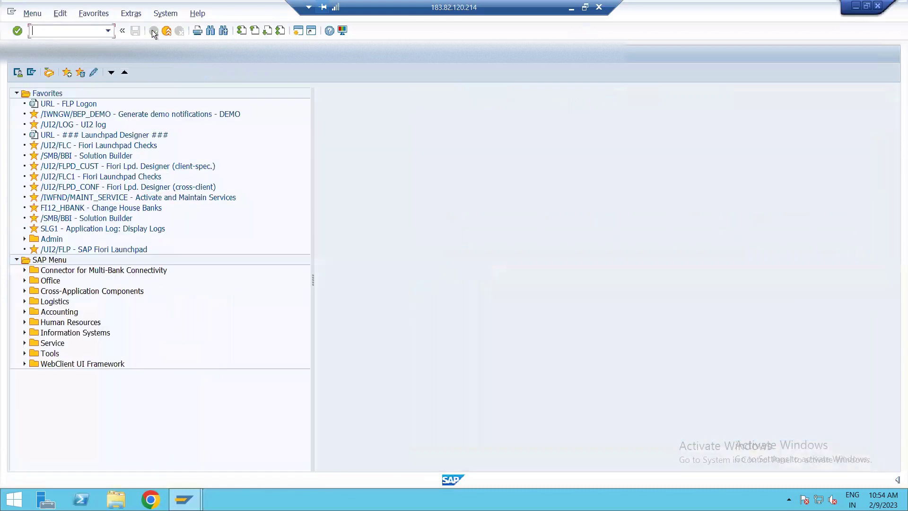
text(MIRO)
key(Return)
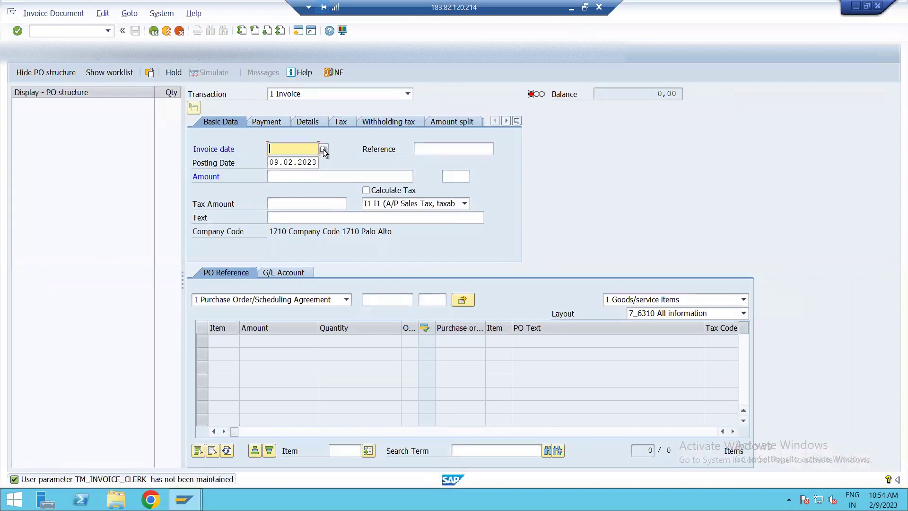
text(091202023)
key(Tab)
key(Tab)
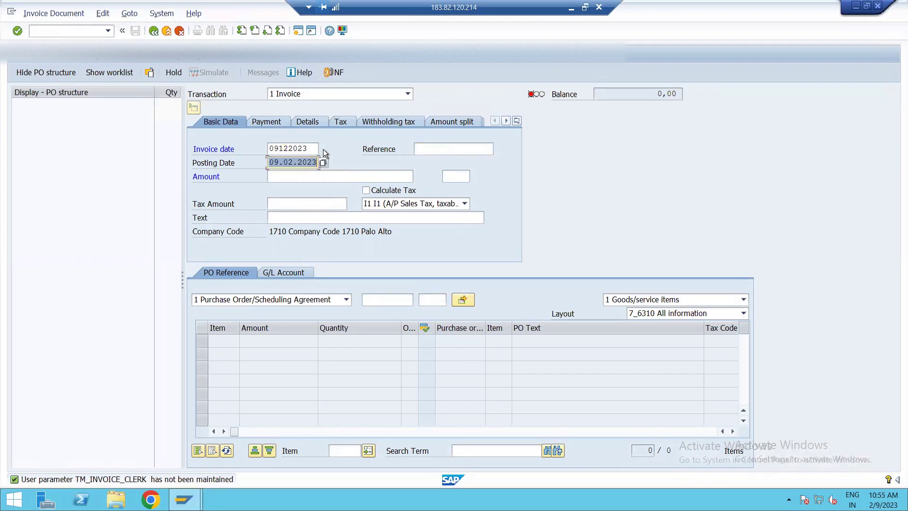
text(0912202)
key(Return)
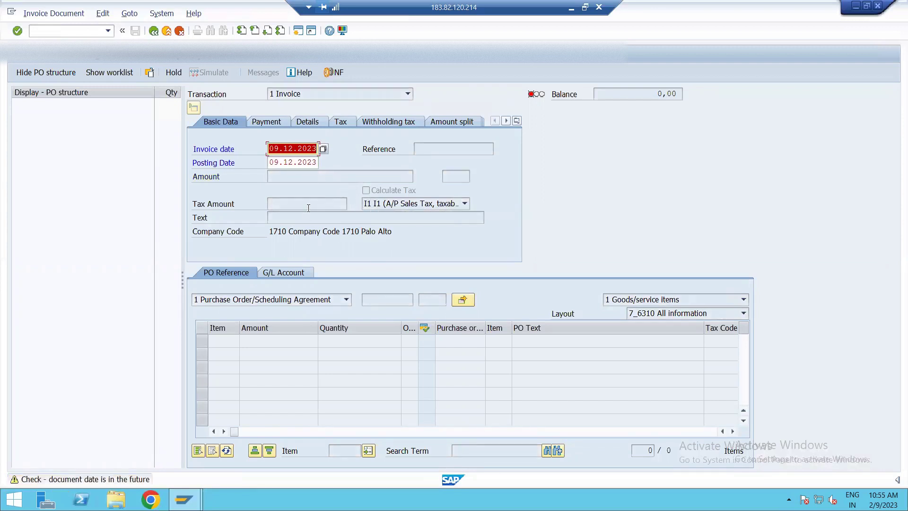
key(Return)
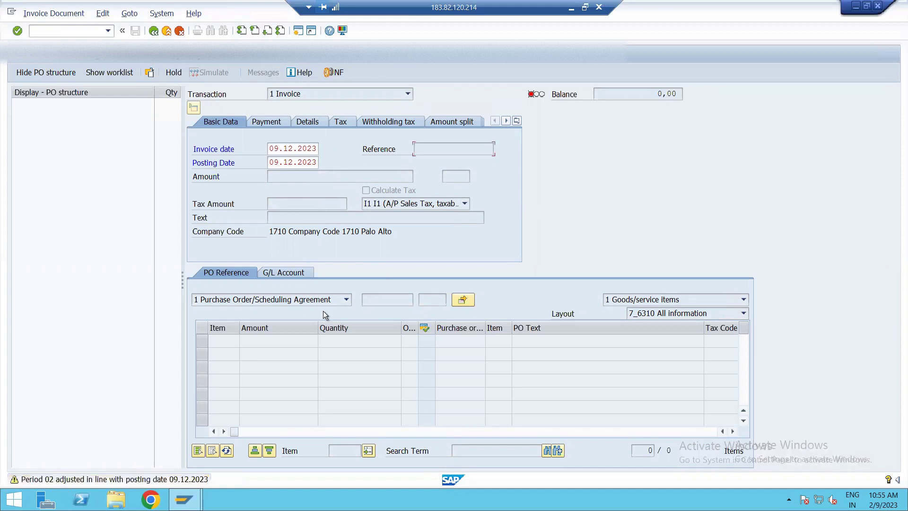
key(Return)
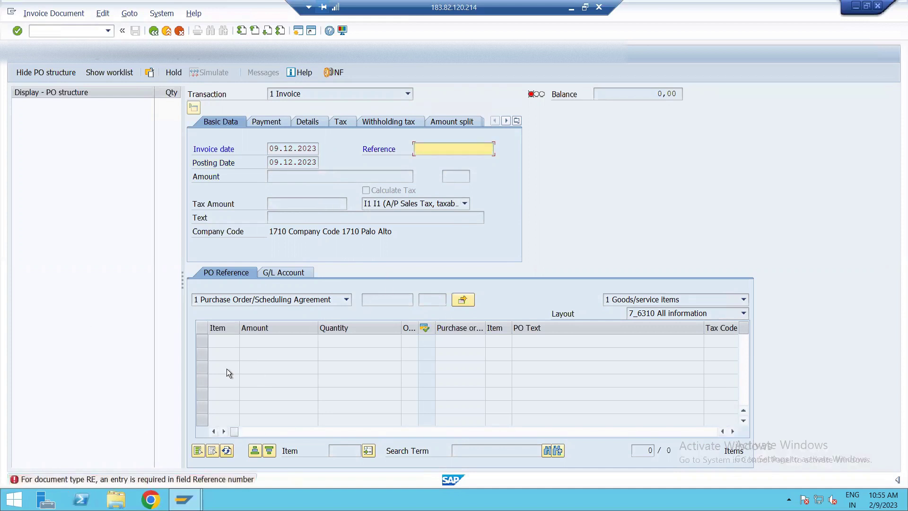
Enter reference AC, dismiss the posting-periods message, and exit invoice entry.
text(AB)
key(BackSpace)
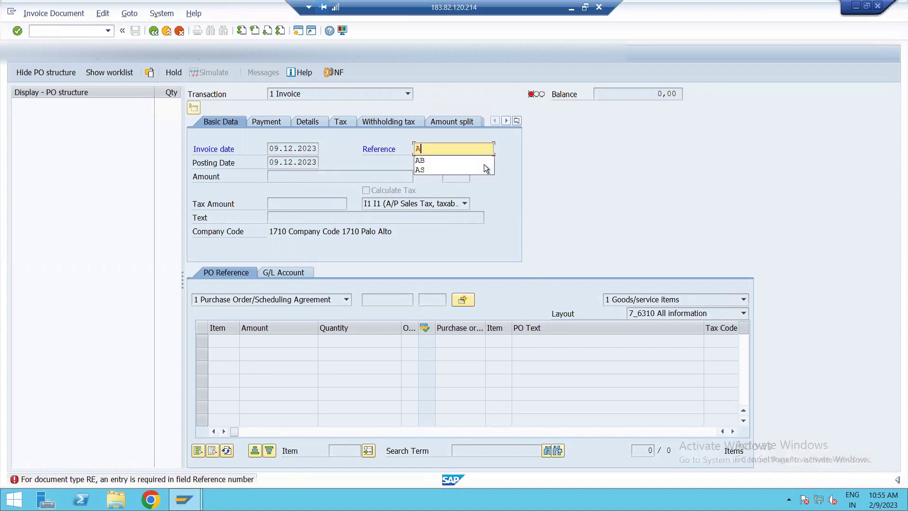
text(C)
key(Return)
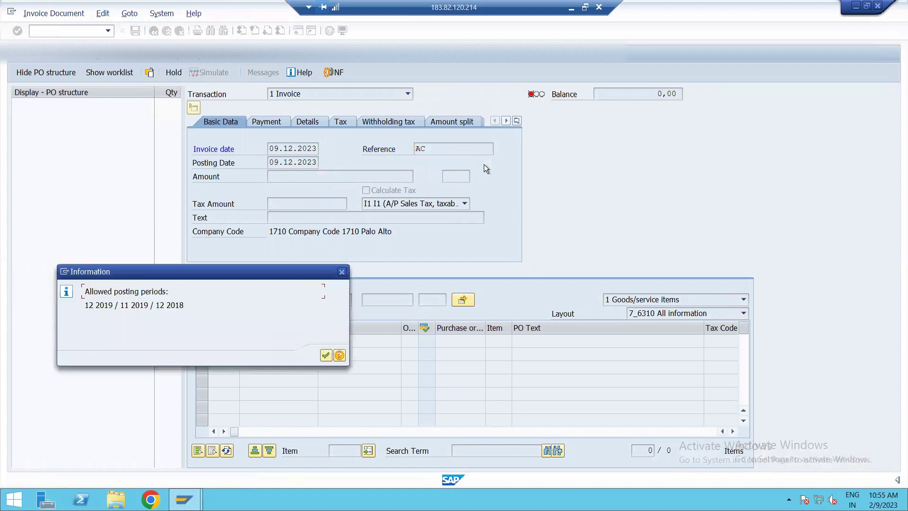
key(Return)
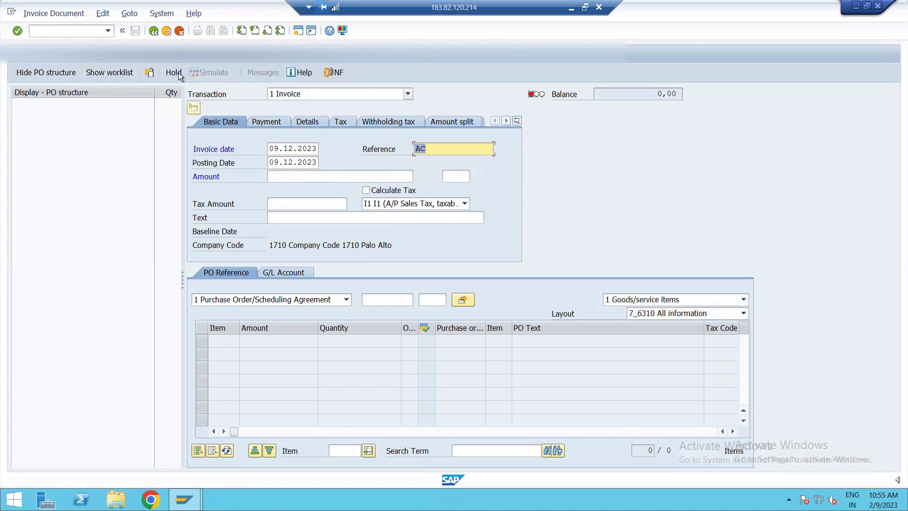
click(167, 31)
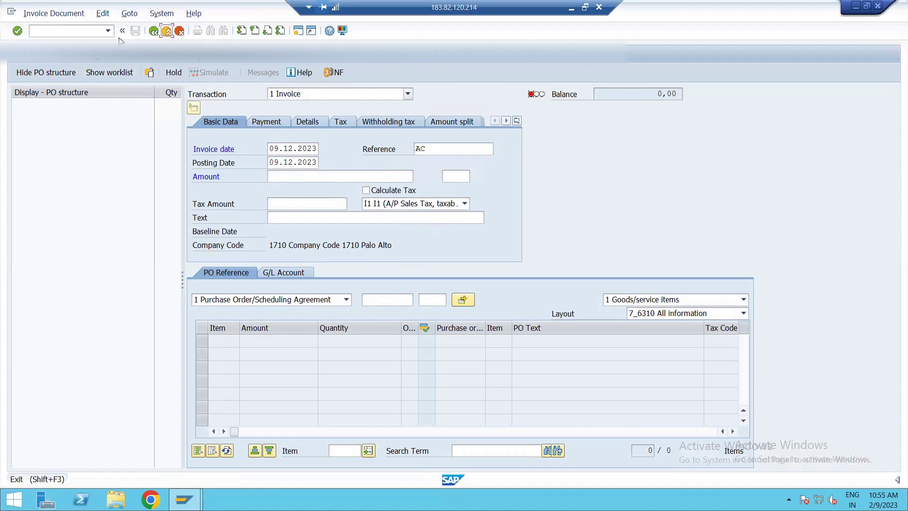
Start MIRO with company code B100, discard it, and rerun MIRO under company code N102.
text(MIRO)
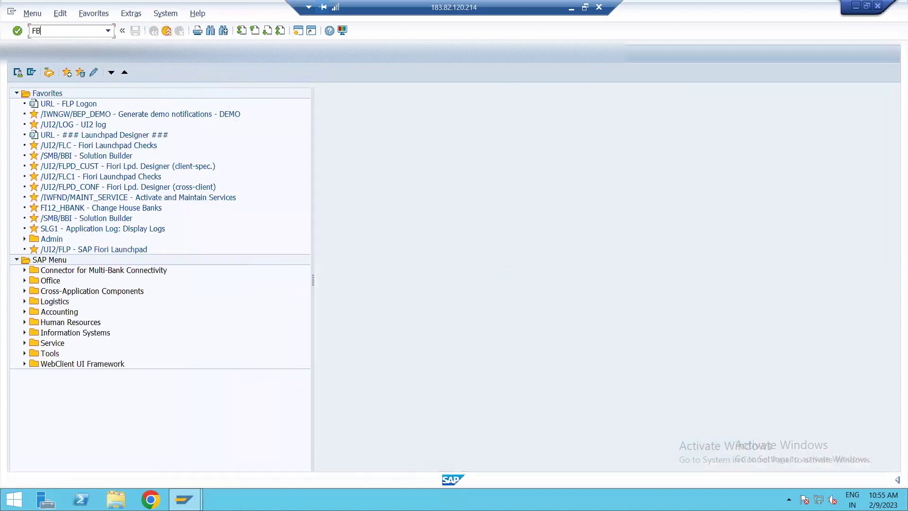
key(Return)
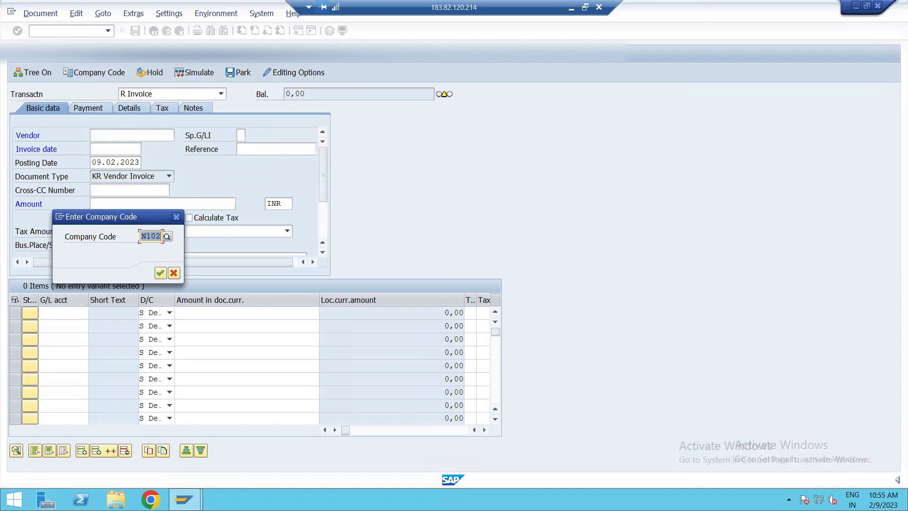
text(B100)
click(160, 272)
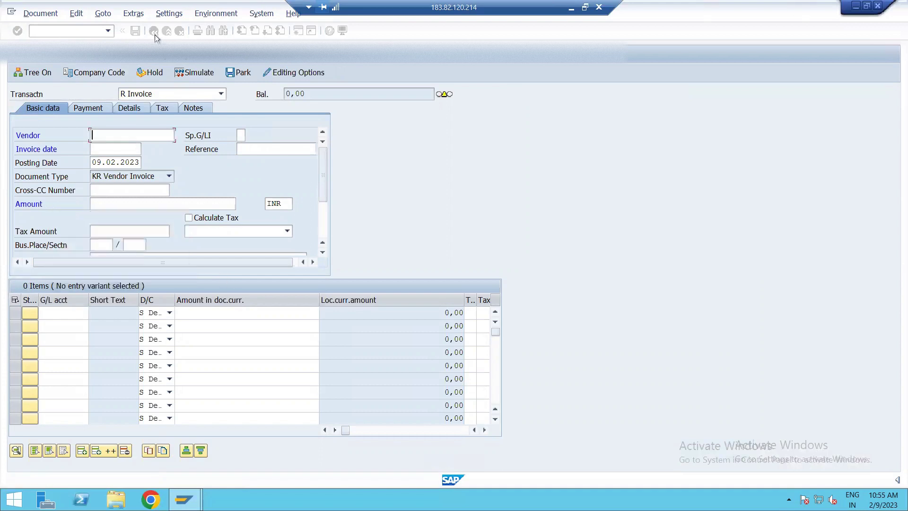
click(163, 32)
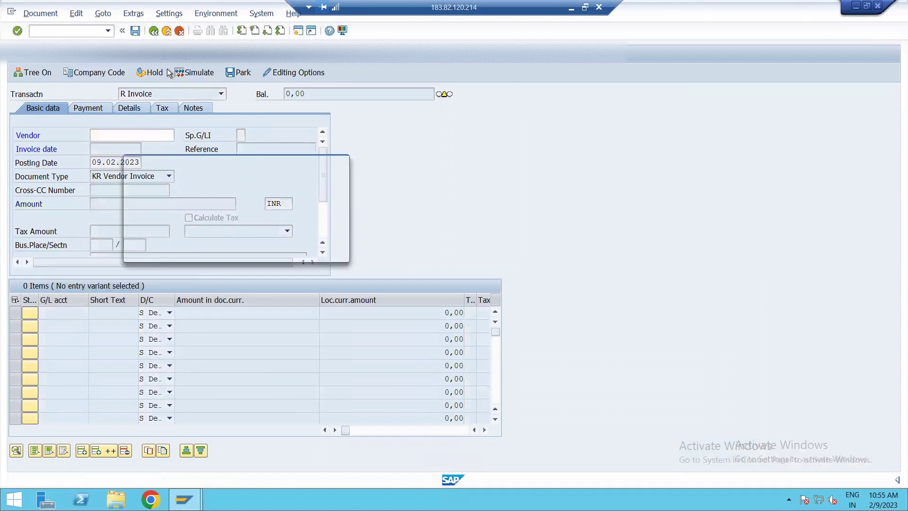
click(200, 251)
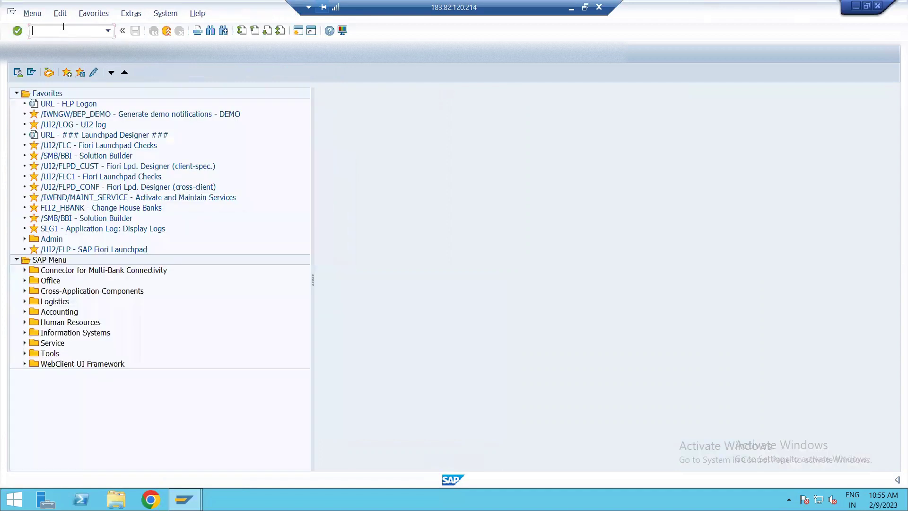
text(MIRO)
key(Return)
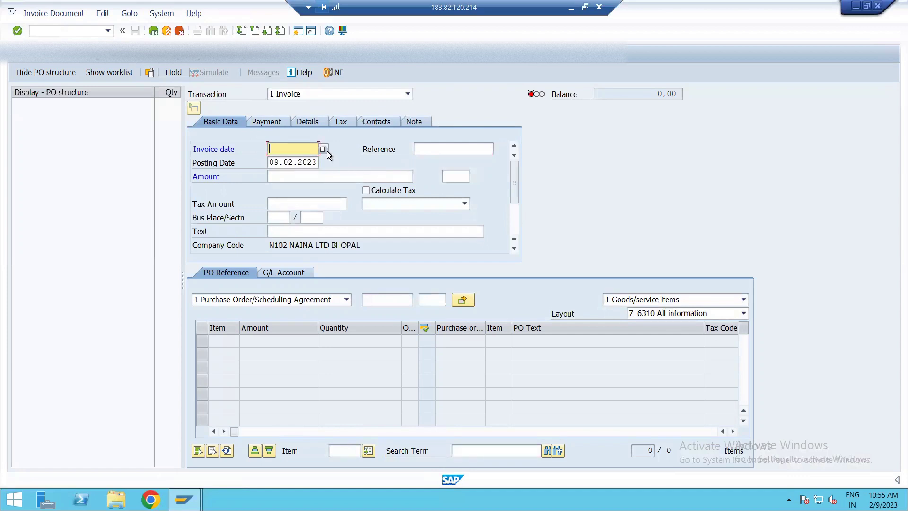
Enter invoice and posting dates 09.12.2023 and reference AV, accepting the future-date warning.
text(0912)
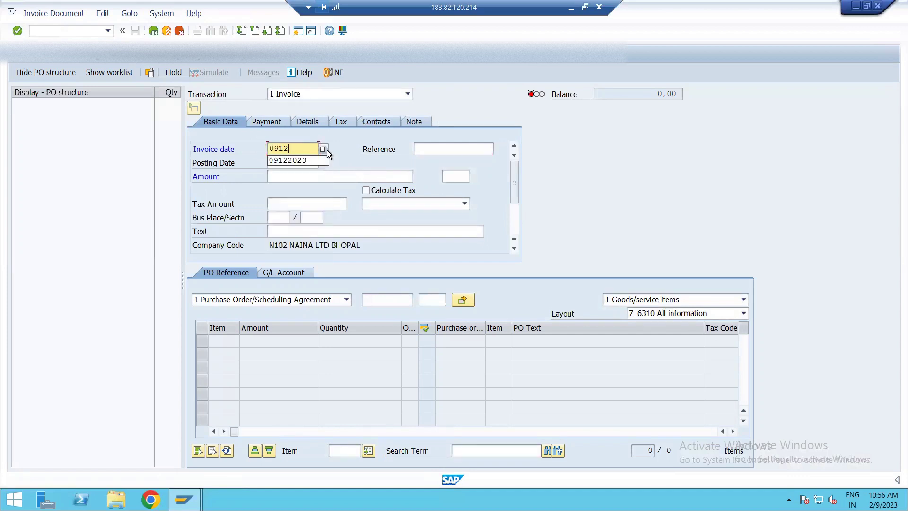
text(2023)
key(Tab)
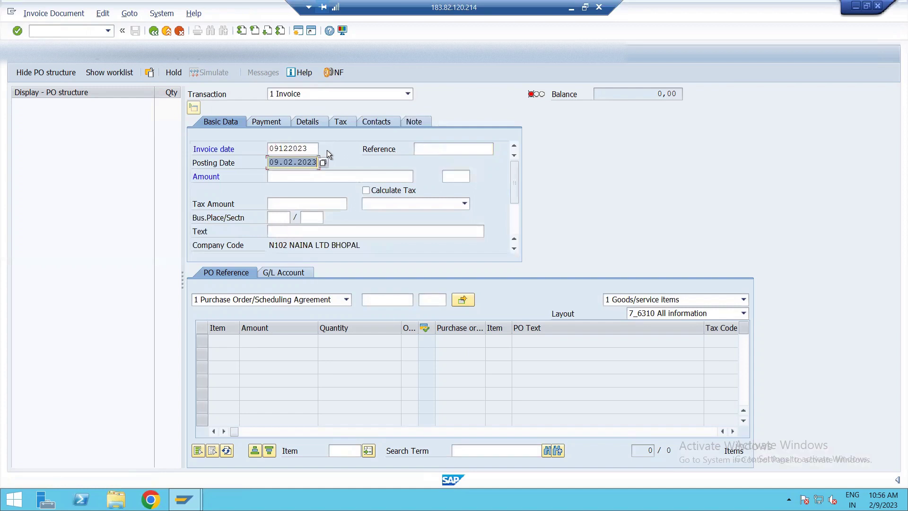
text(A)
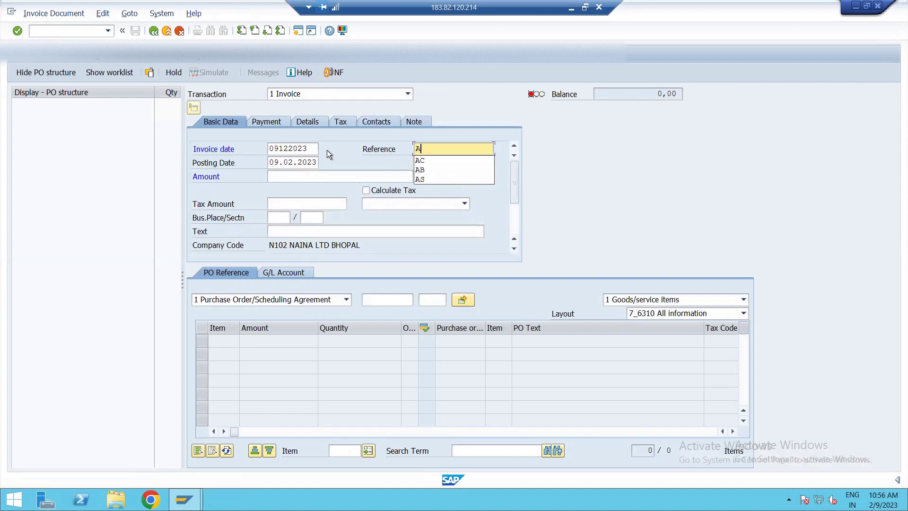
text(V)
key(Tab)
text(09122023)
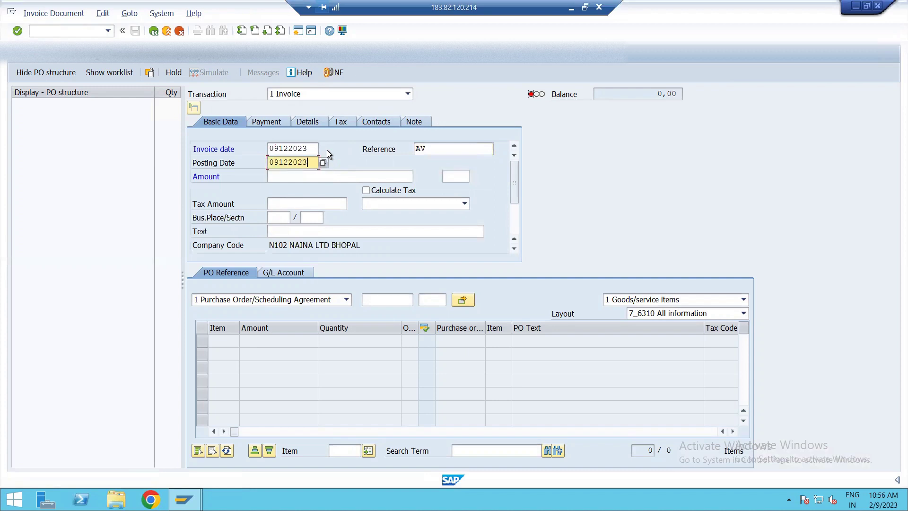
key(Return)
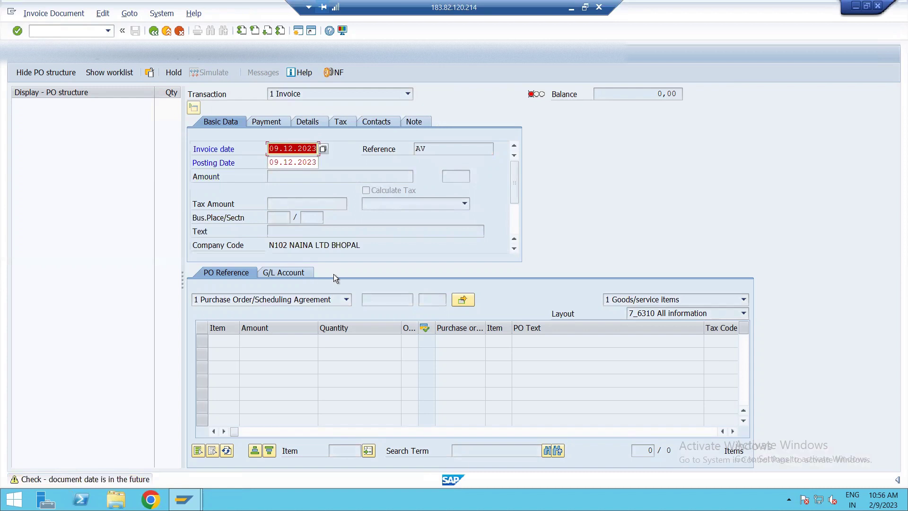
key(Return)
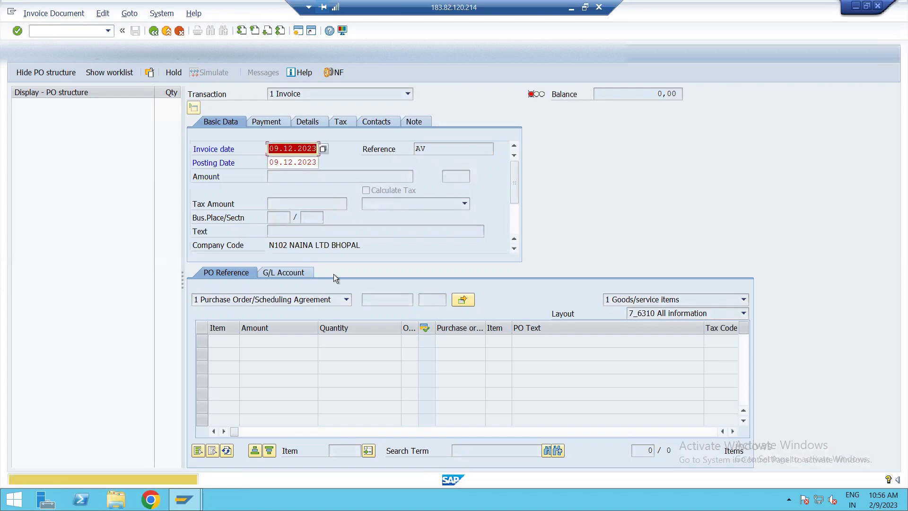
key(Return)
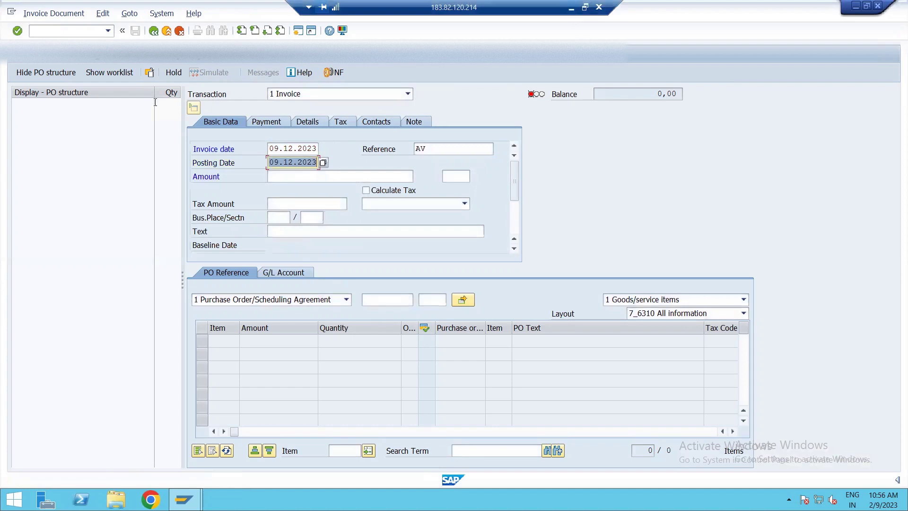
click(571, 7)
click(166, 161)
key(ctrl+c)
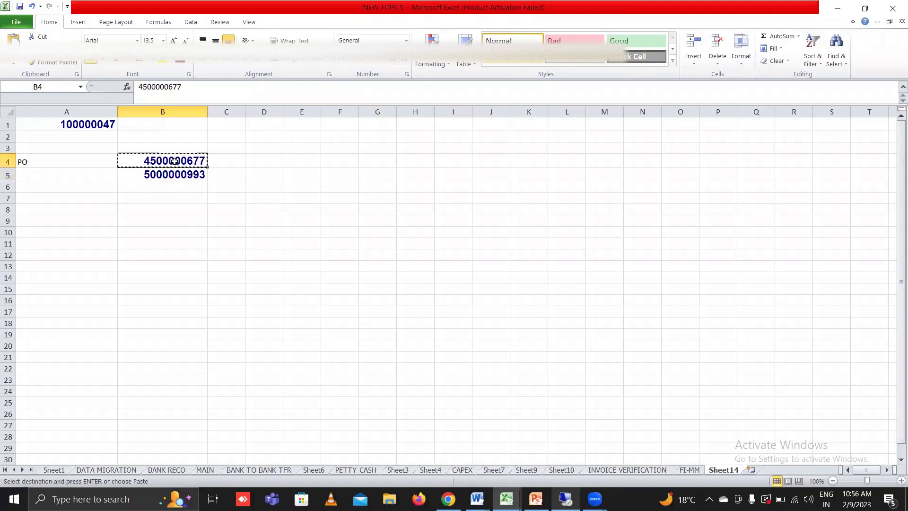
mouse_move(566, 499)
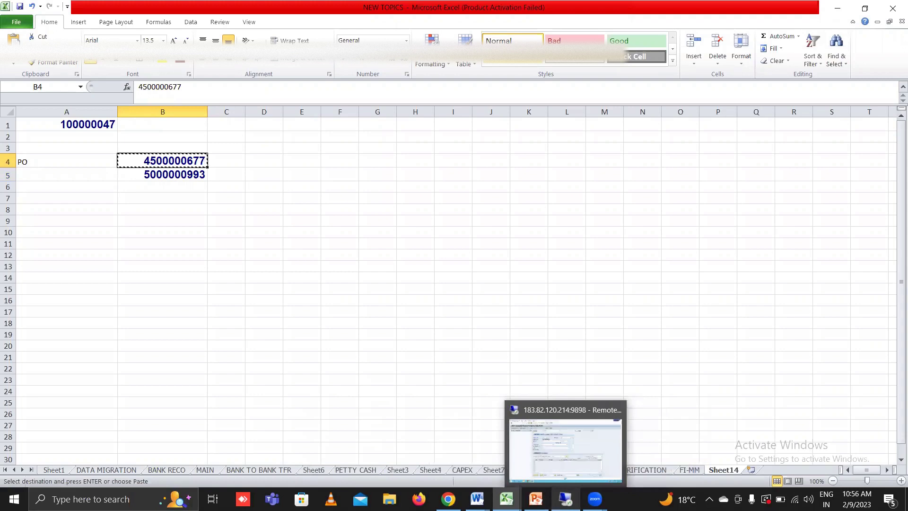
click(565, 499)
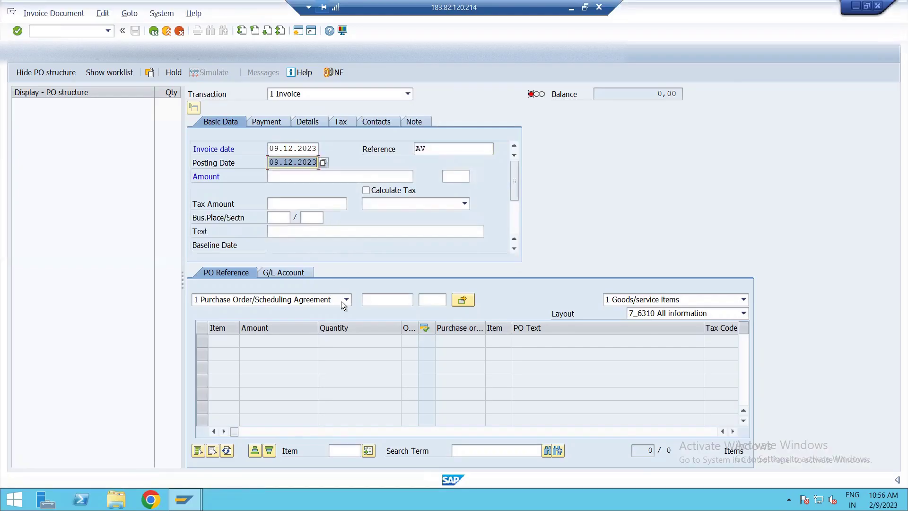
click(311, 175)
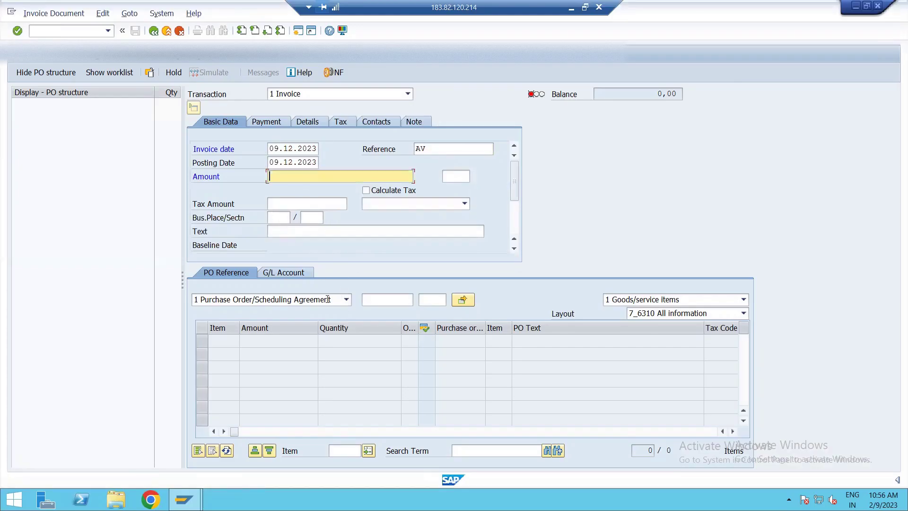
click(377, 301)
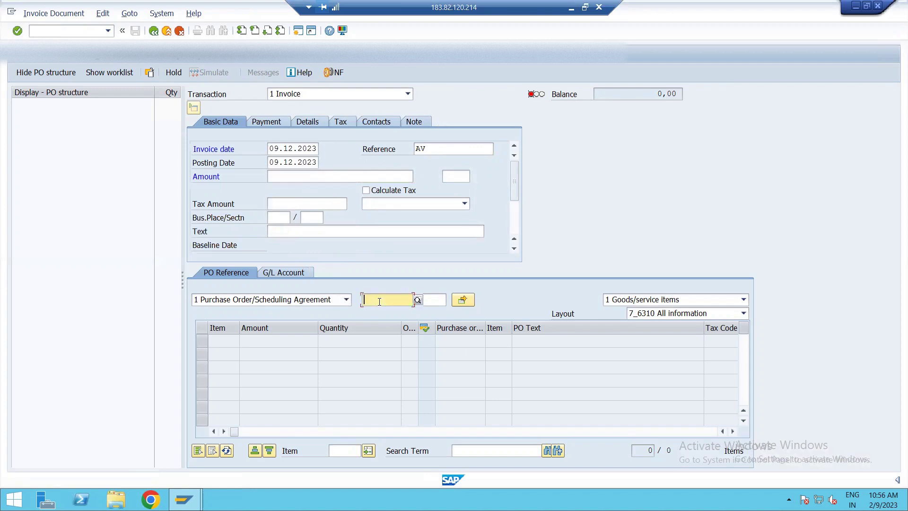
key(ctrl+v)
key(Return)
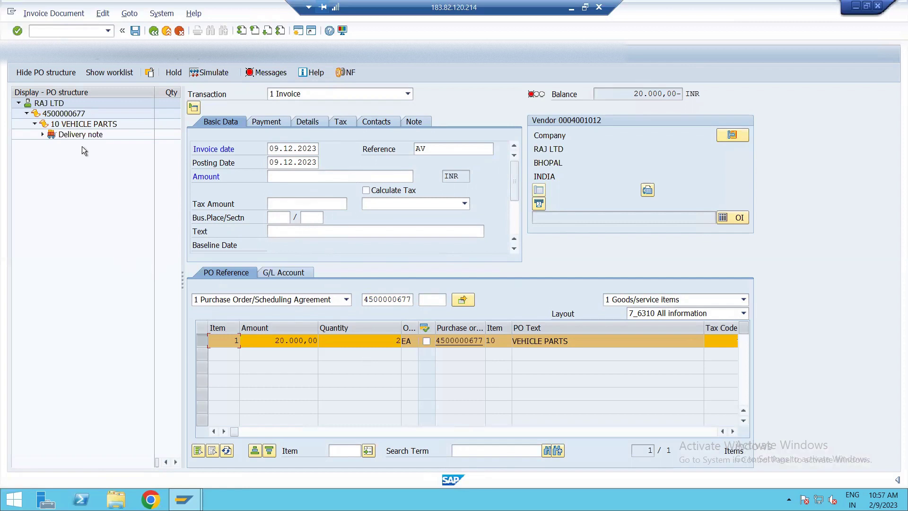
click(43, 134)
double_click(72, 145)
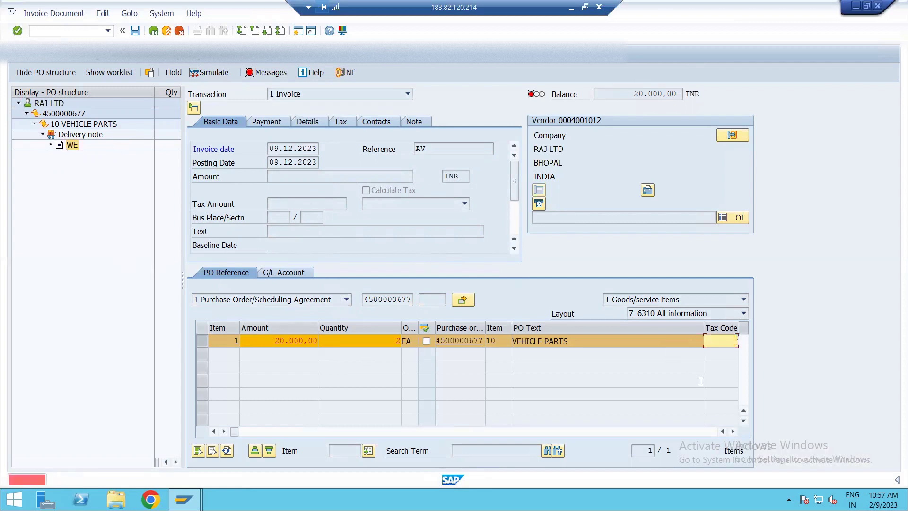
click(716, 340)
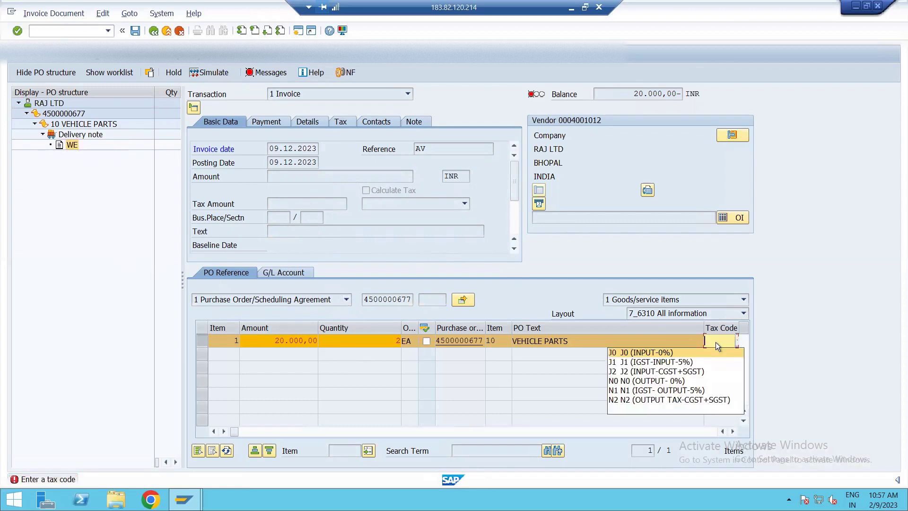
click(660, 363)
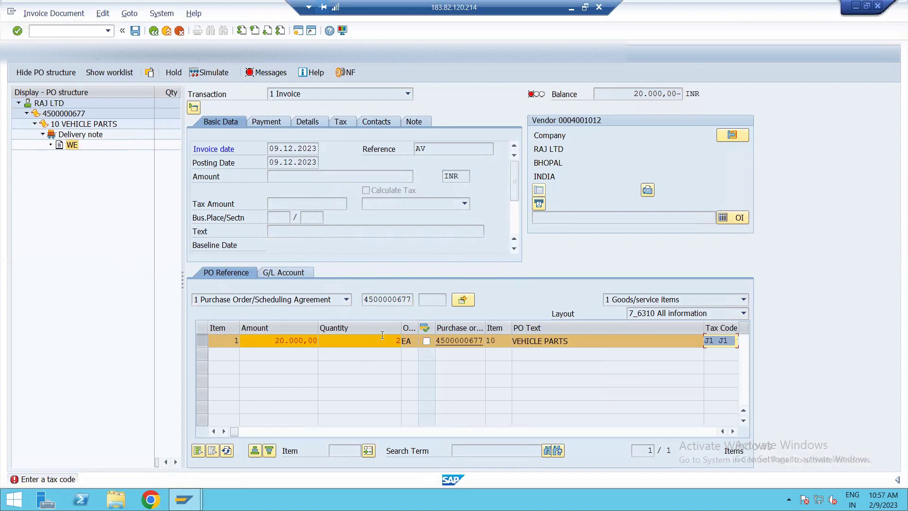
double_click(66, 146)
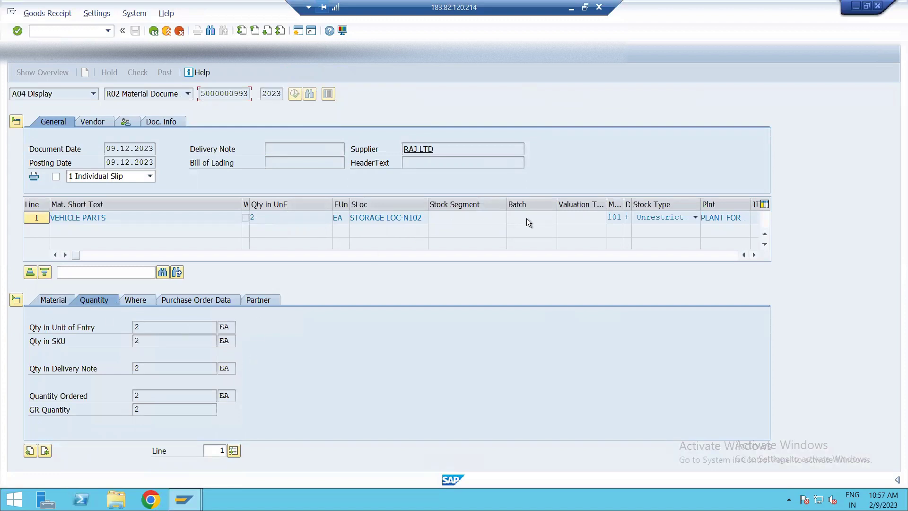
Review the material document's Material, Quantity, Where, Purchase Order Data and Partner tabs, then return to MIRO.
drag(76, 254, 112, 254)
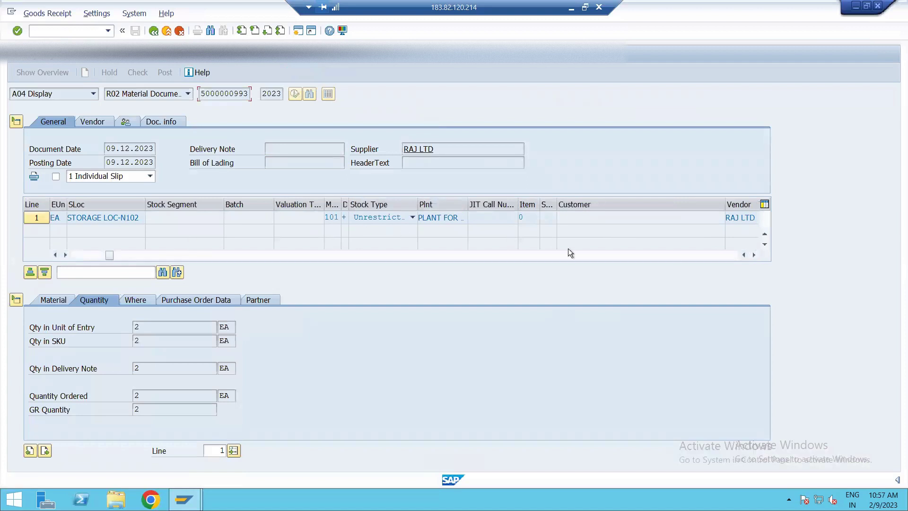
click(754, 256)
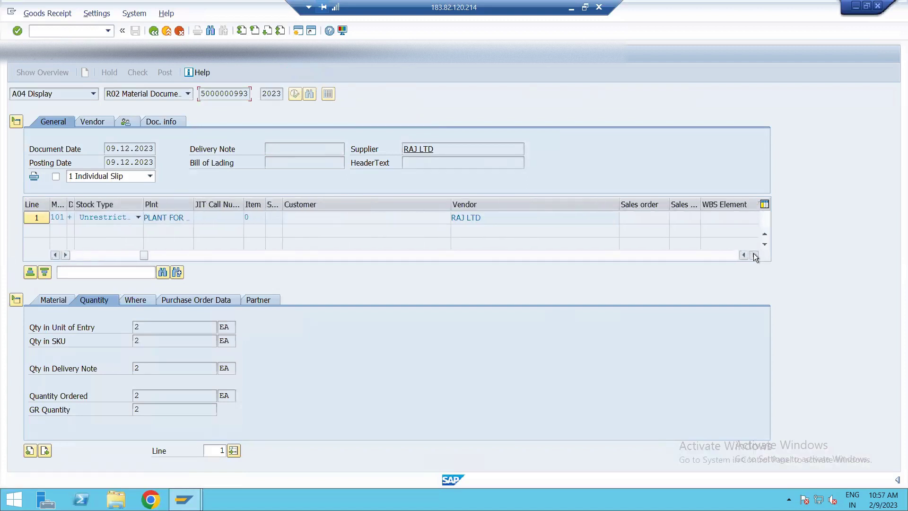
click(754, 255)
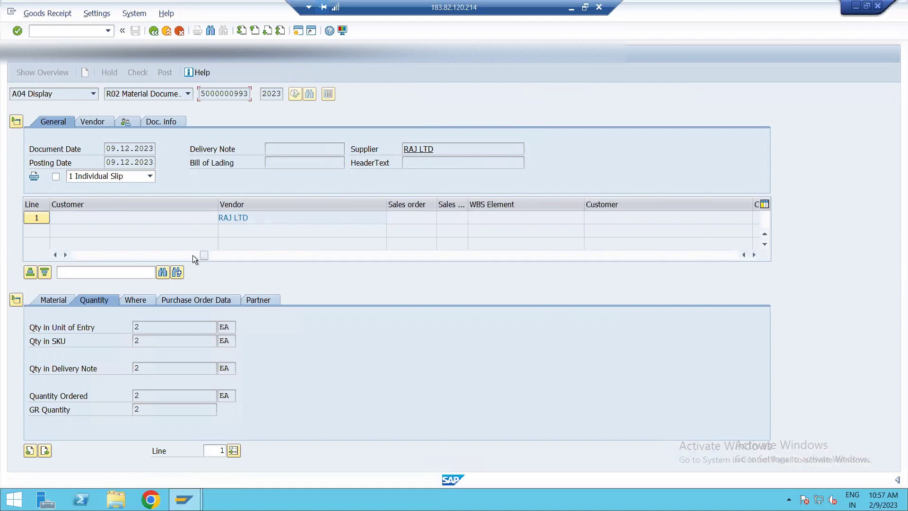
drag(204, 255, 75, 251)
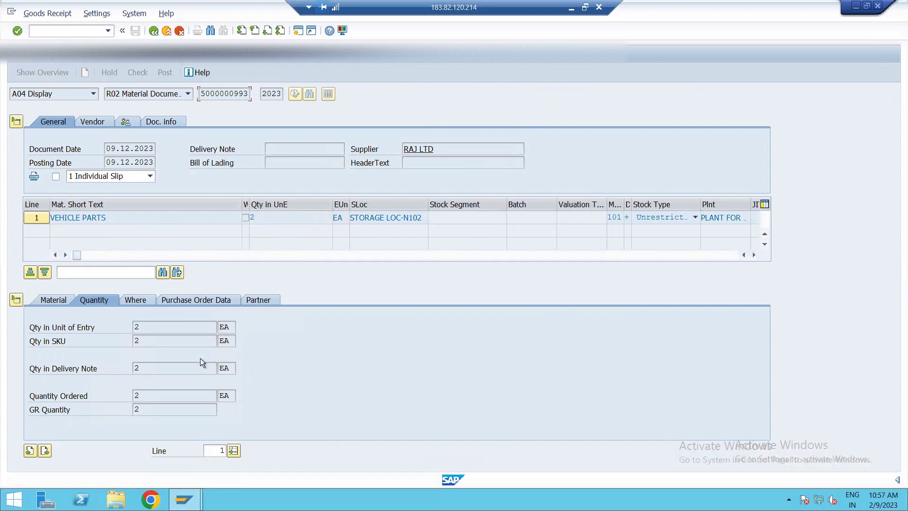
click(53, 300)
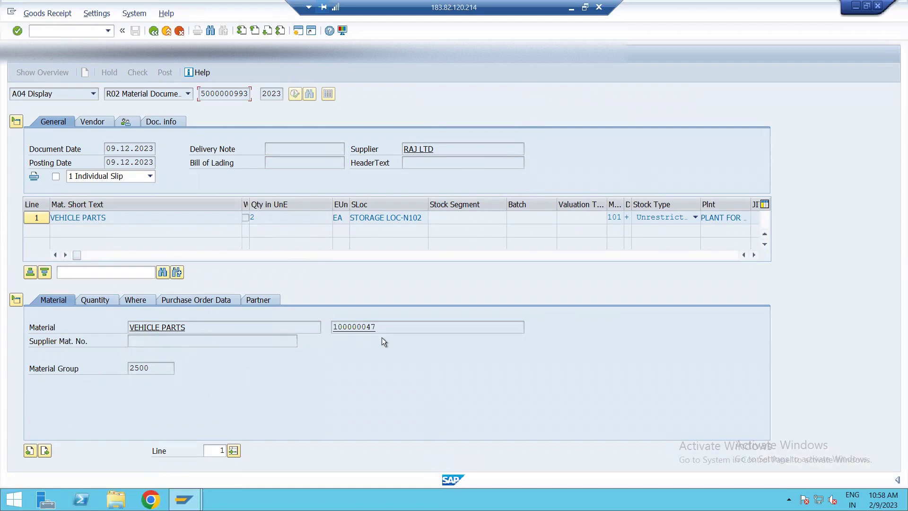
click(100, 303)
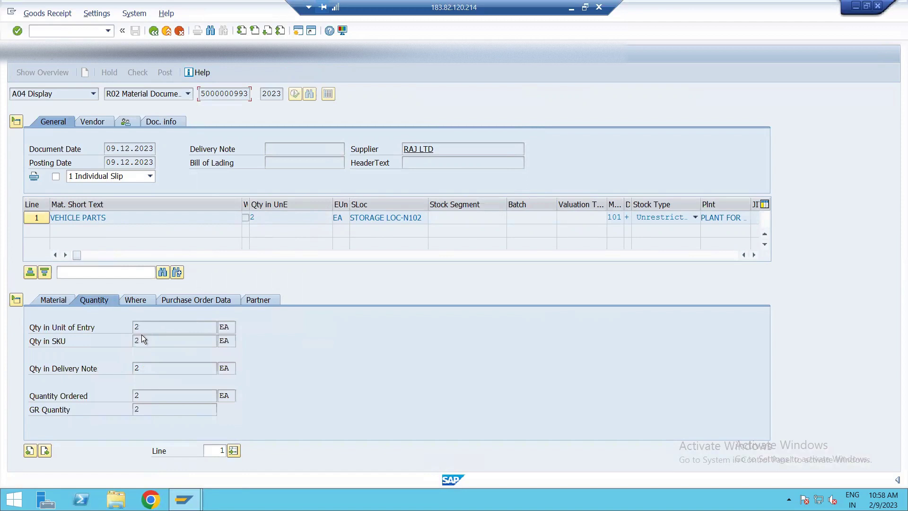
click(140, 300)
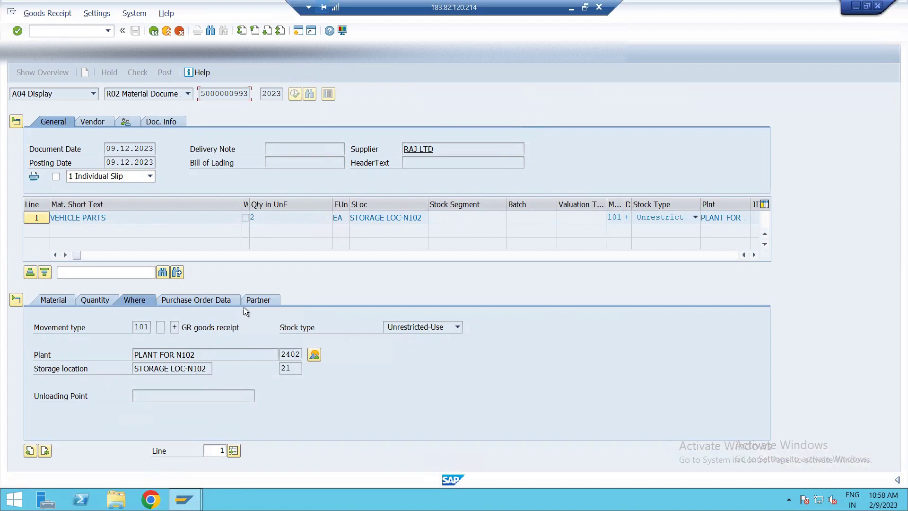
click(214, 301)
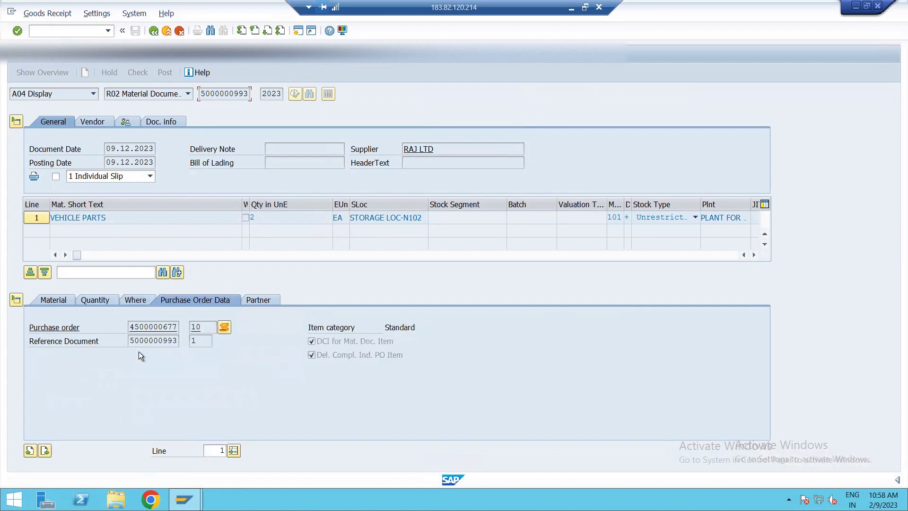
click(263, 300)
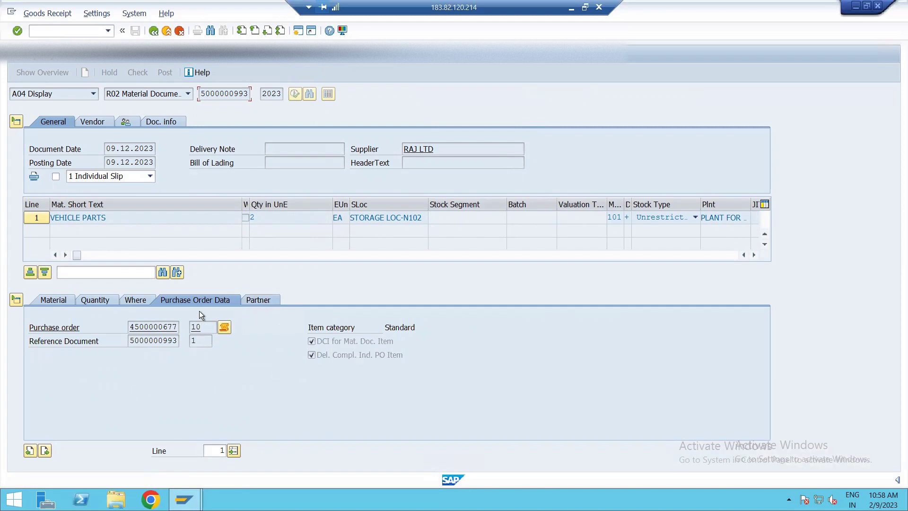
click(67, 299)
click(154, 31)
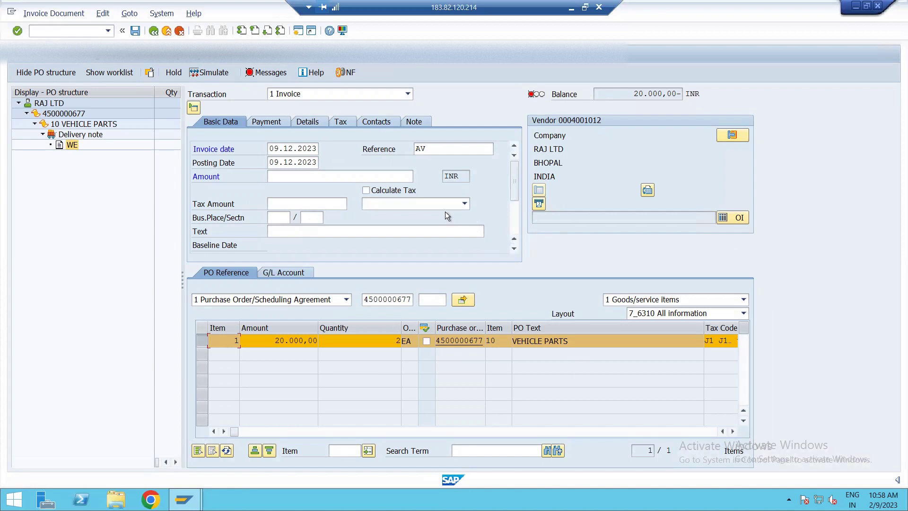
Enable automatic tax calculation and set payment terms 0001 with baseline date 09.12.2023.
click(399, 191)
key(Return)
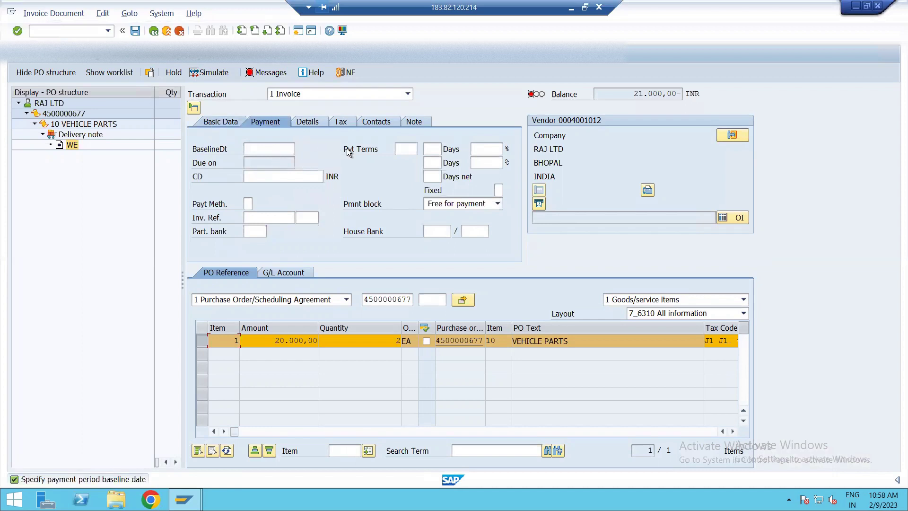
click(406, 149)
text(0001)
click(276, 151)
text(09122023)
click(220, 123)
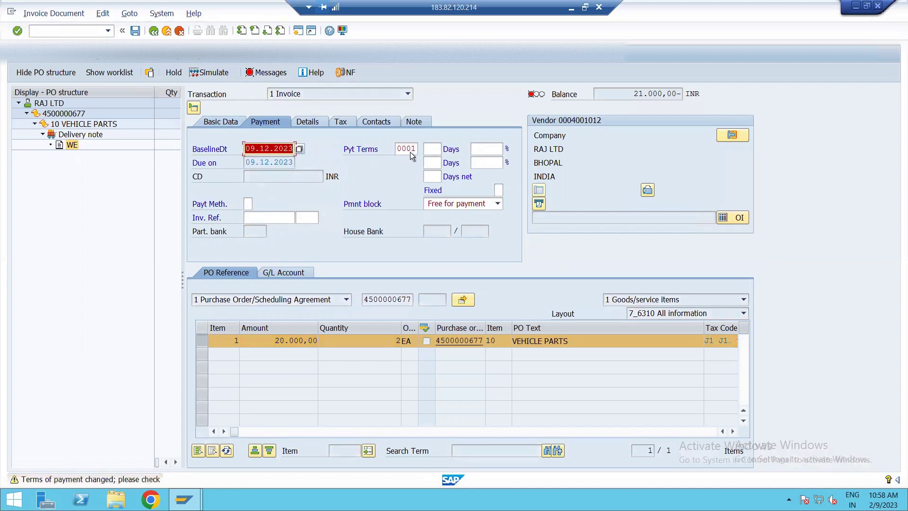
key(Return)
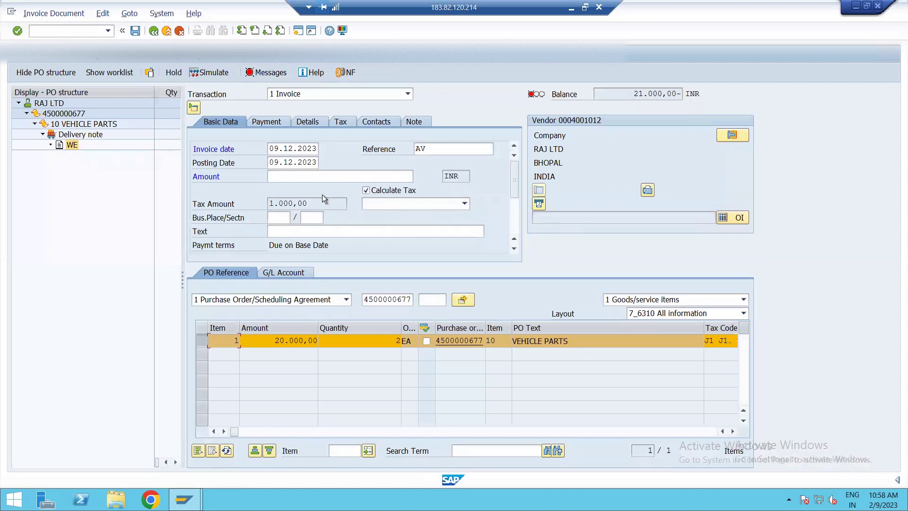
Enter invoice amount 21000 so the balance becomes 0,00.
click(305, 177)
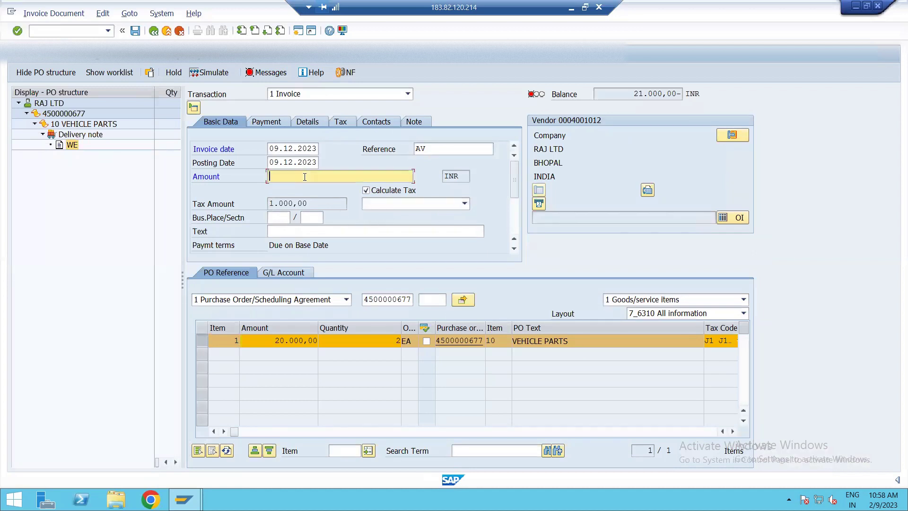
text(21000)
key(Return)
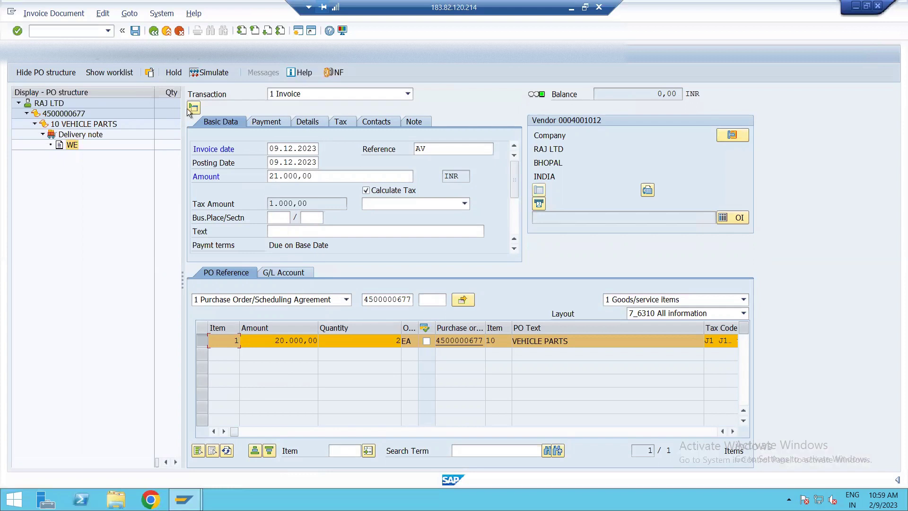
click(207, 75)
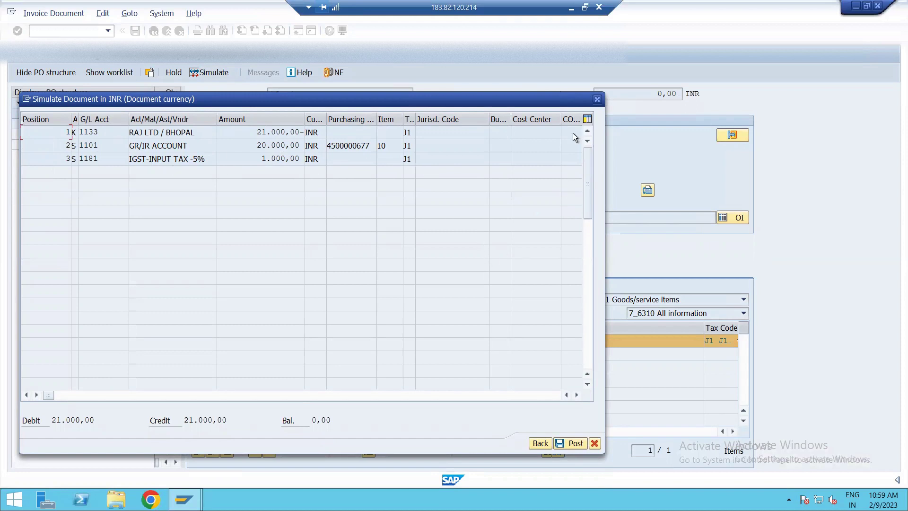
click(569, 443)
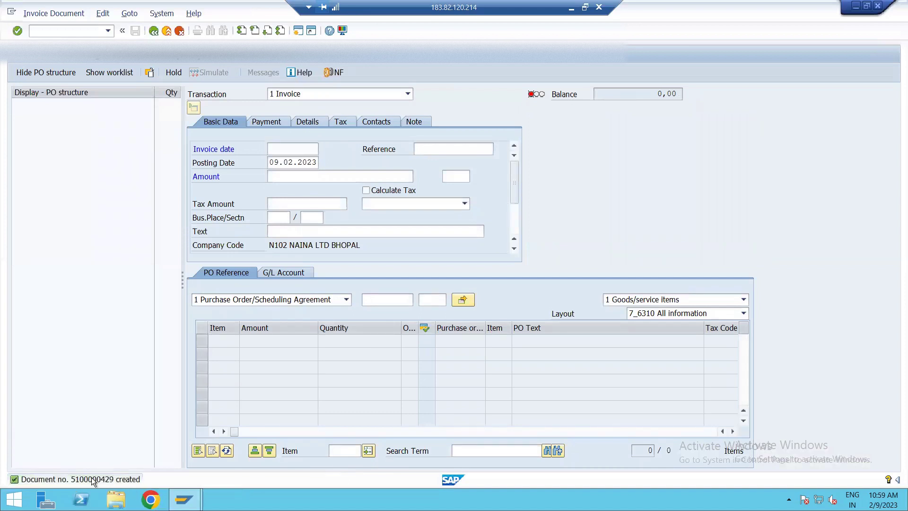
click(93, 480)
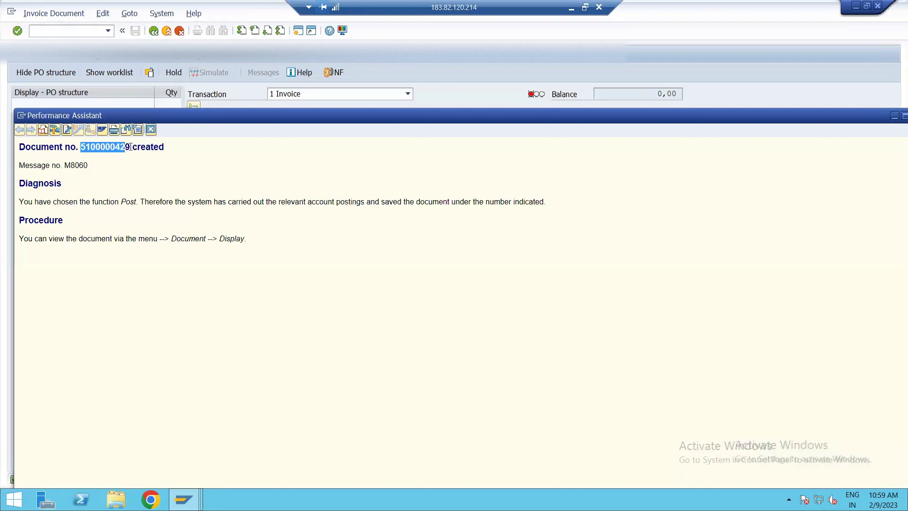
drag(130, 147, 132, 147)
key(ctrl+c)
drag(862, 119, 836, 122)
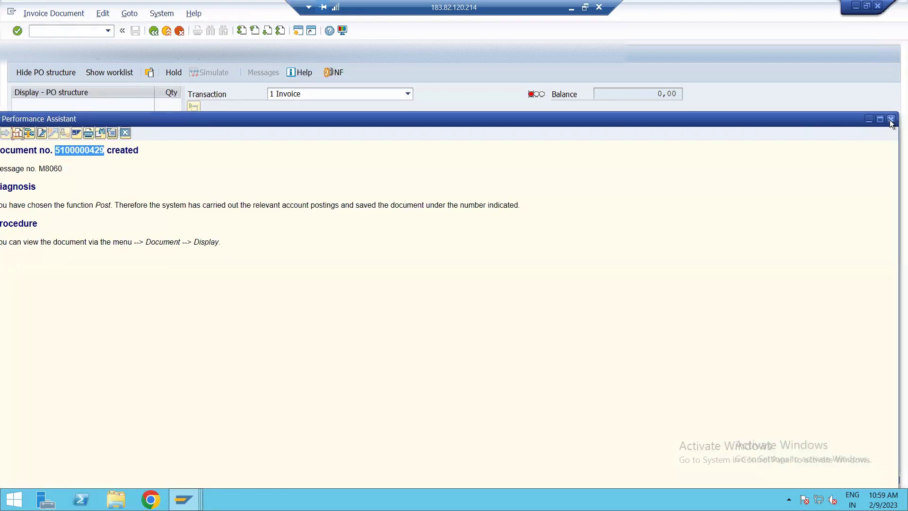
click(891, 119)
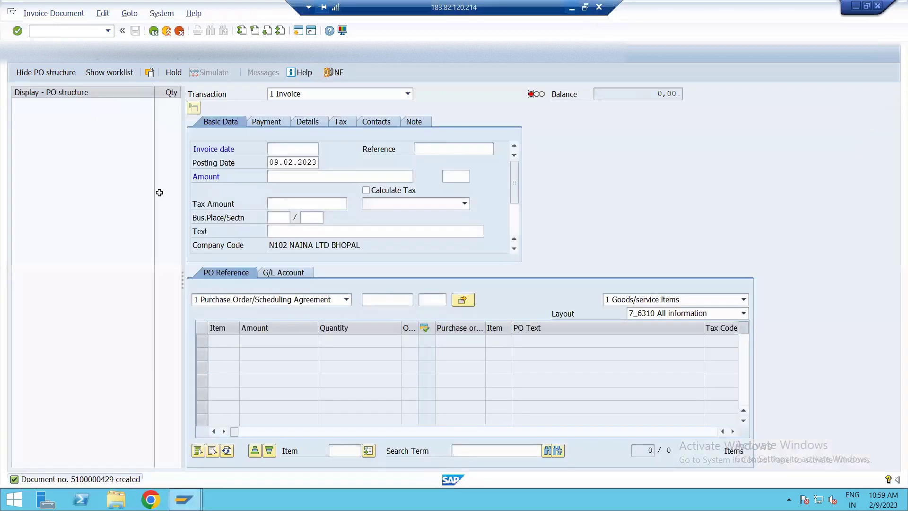
key(alt+Tab)
key(ctrl+v)
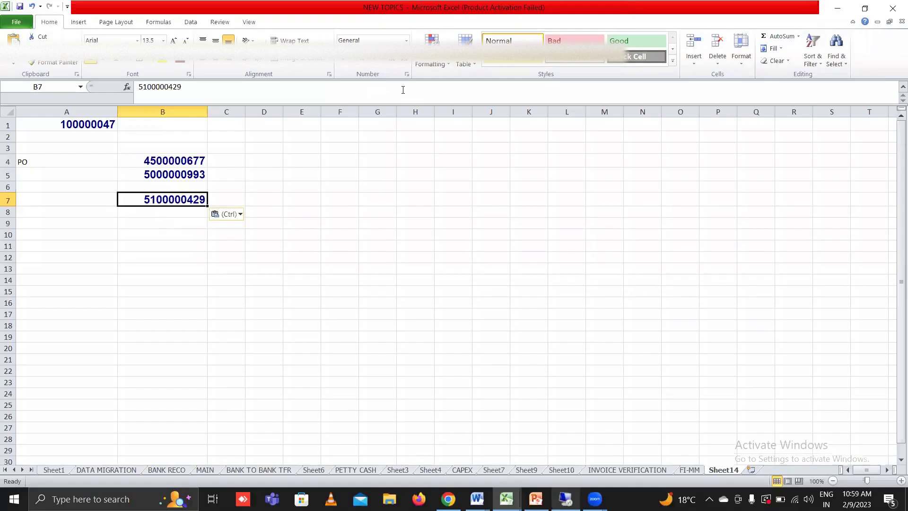
key(alt+Tab)
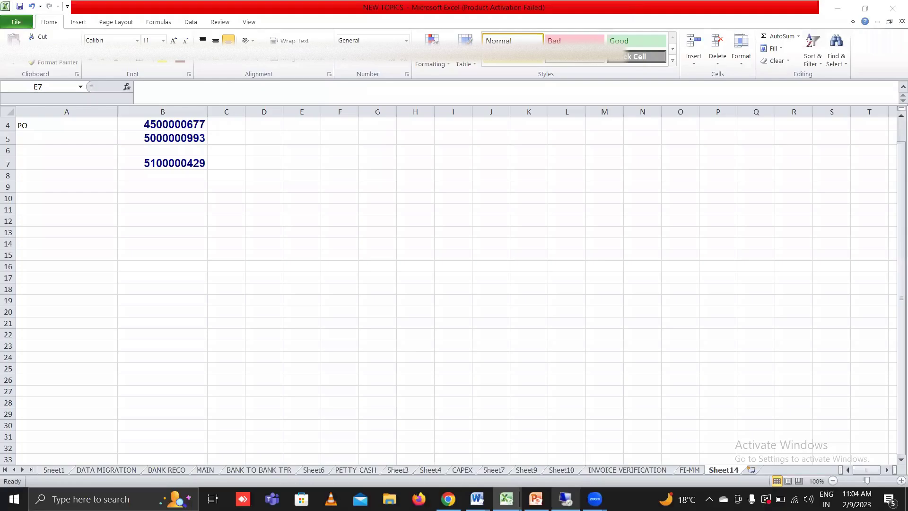
key(alt+Tab)
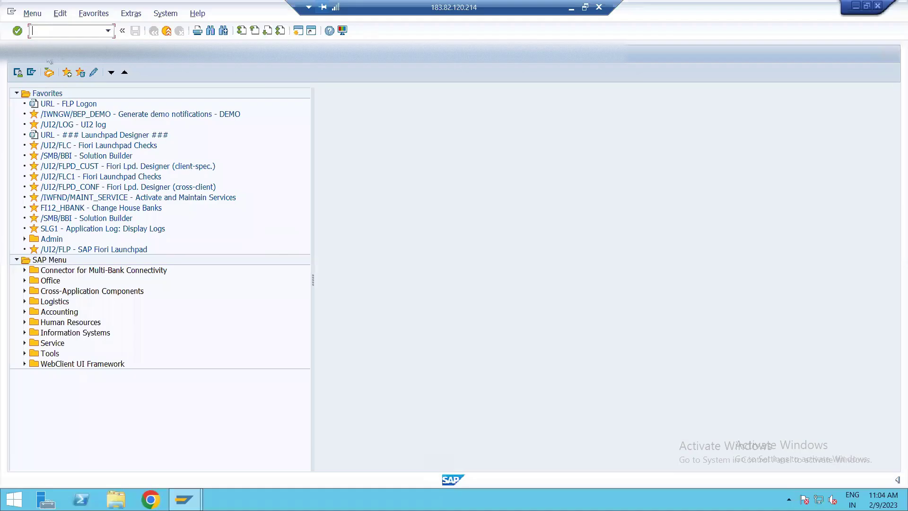
Run FBL1N with All items for vendor 4001012, company code N102, showing two 21.000,00- invoices.
text(FBL1N)
key(Return)
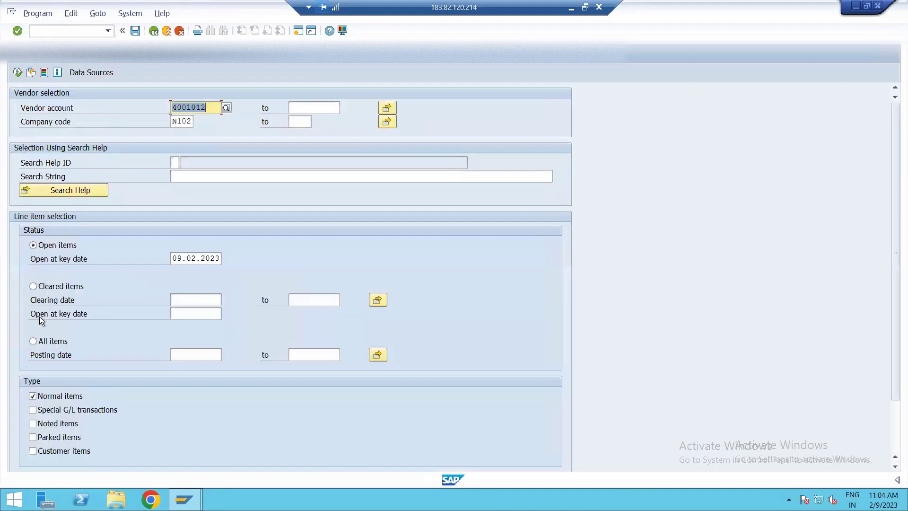
click(33, 341)
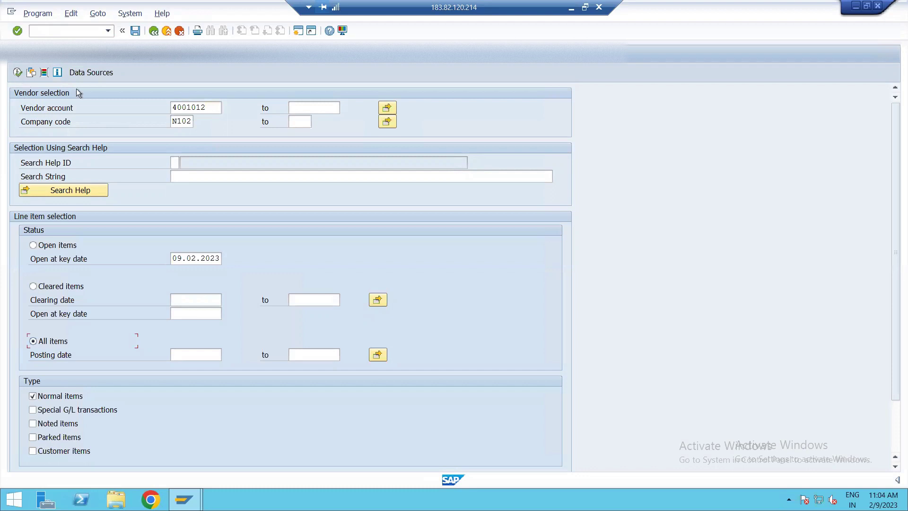
click(192, 107)
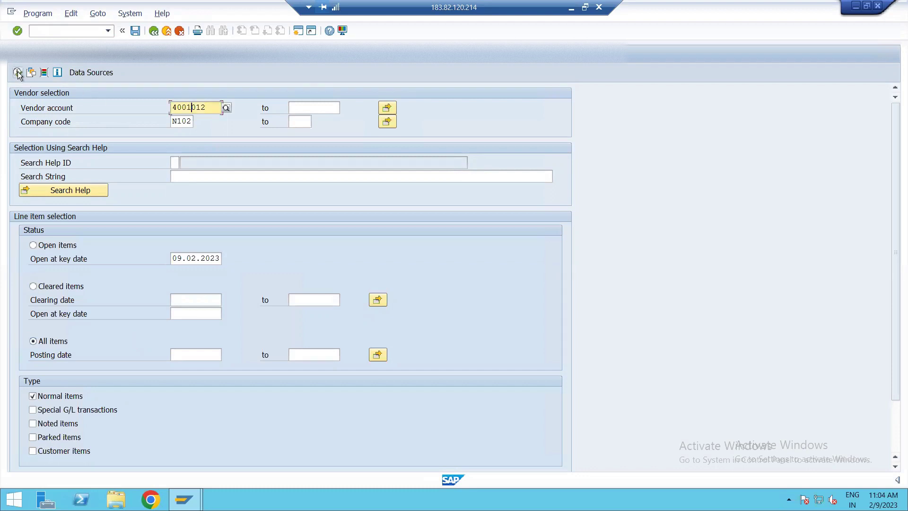
click(18, 72)
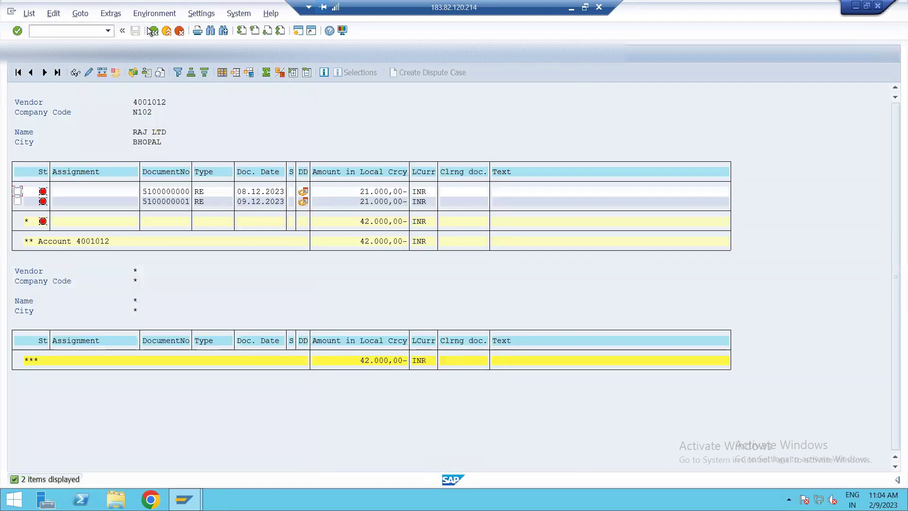